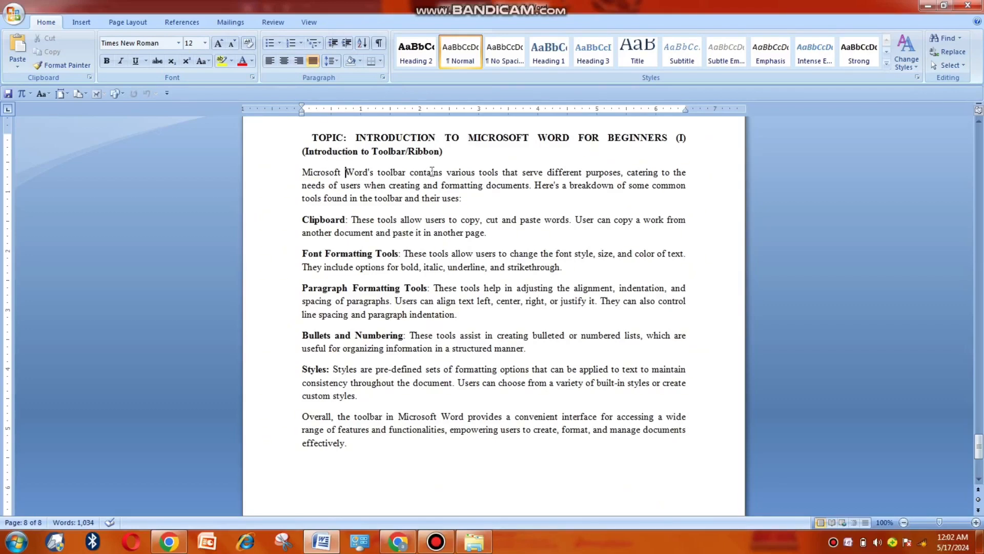
Step: Create a new blank document alongside the open lesson note
{"action": "left_click", "coordinate": [346, 174]}
{"action": "left_click", "coordinate": [493, 235]}
{"action": "left_click", "coordinate": [14, 14]}
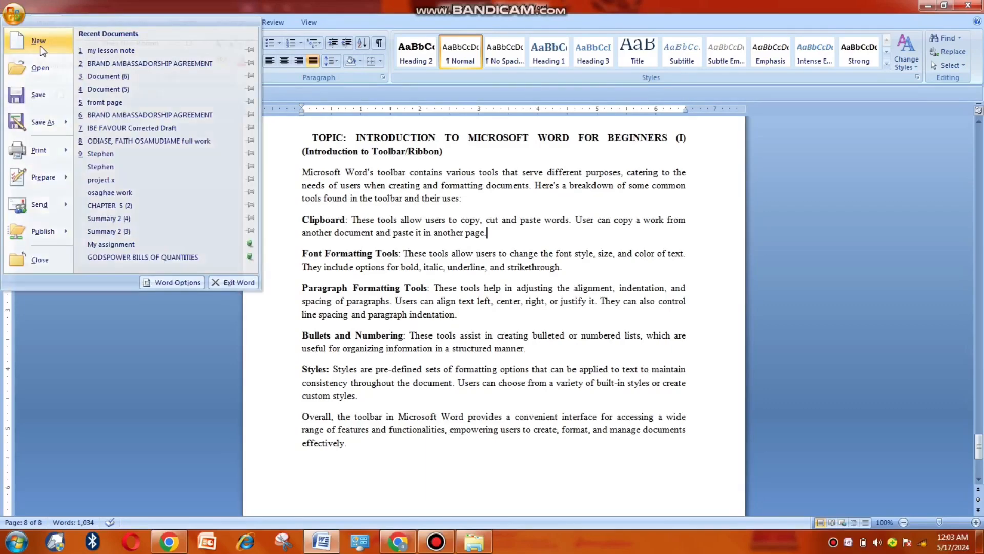
{"action": "left_click", "coordinate": [41, 41]}
{"action": "left_click", "coordinate": [380, 349]}
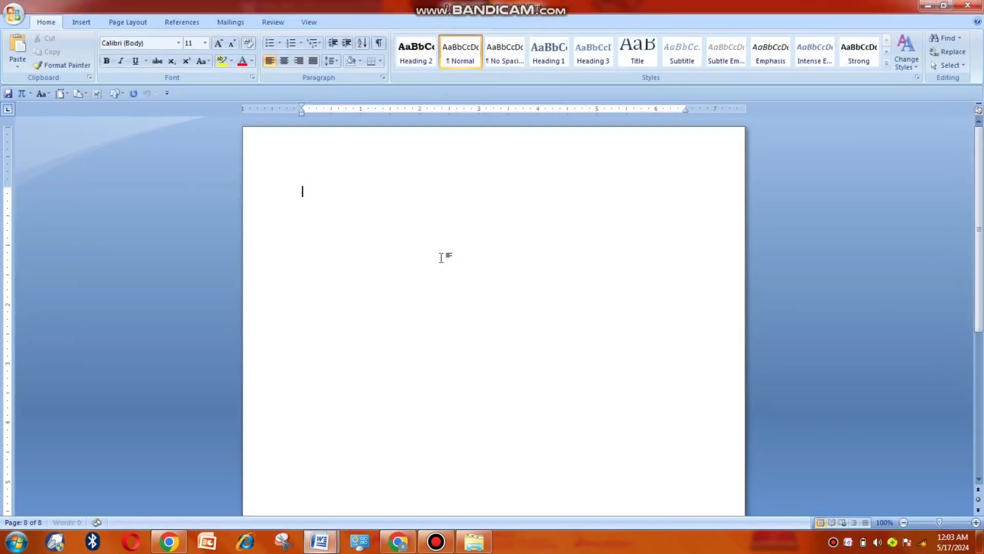
Step: Copy the two-line heading "TOPIC: INTRODUCTION TO MICROSOFT WORD FOR BEGINNERS (I) (Introduction to Toolbar/Ribbon)" from my lesson note into the blank document
{"action": "left_click", "coordinate": [319, 541]}
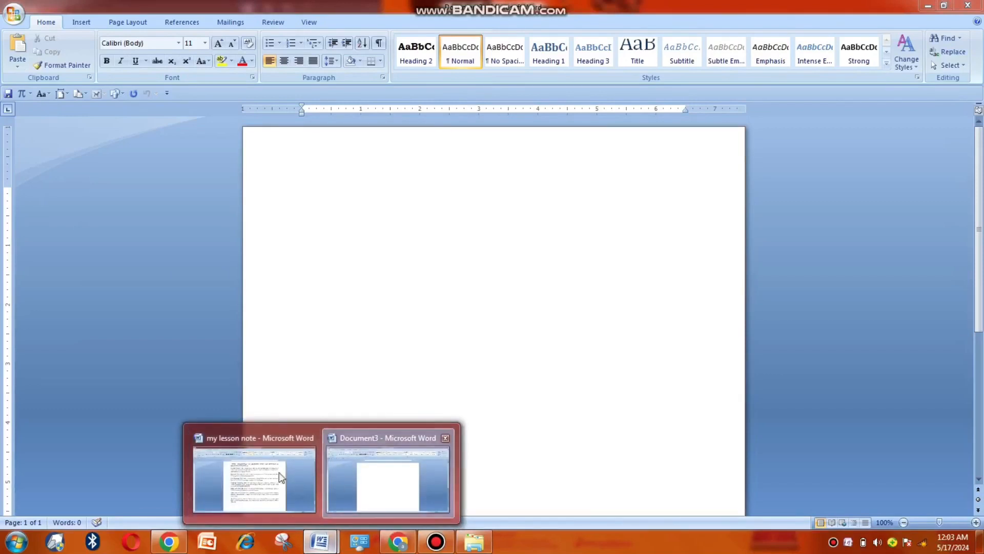
{"action": "left_click", "coordinate": [281, 476]}
{"action": "left_click_drag", "start_coordinate": [308, 137], "coordinate": [430, 147]}
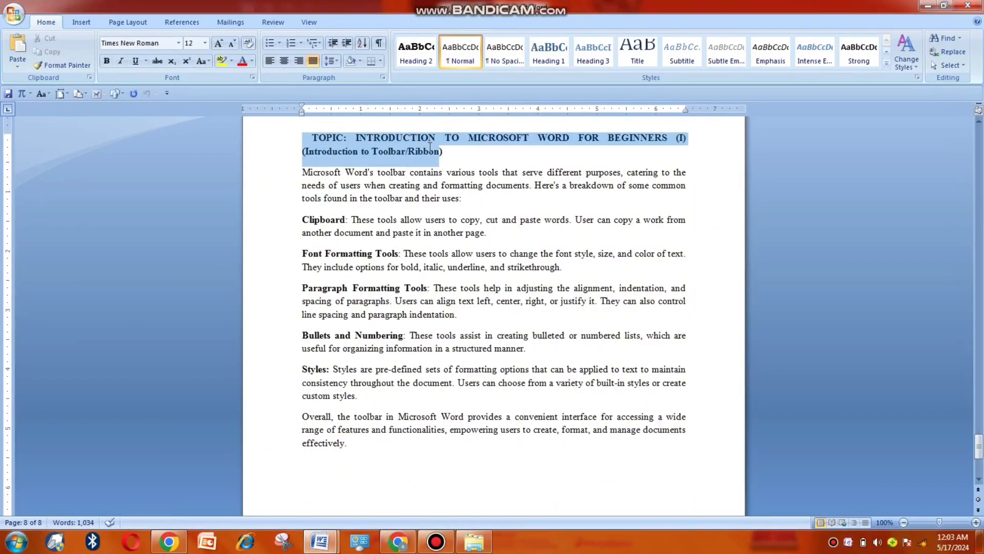
{"action": "right_click", "coordinate": [420, 144]}
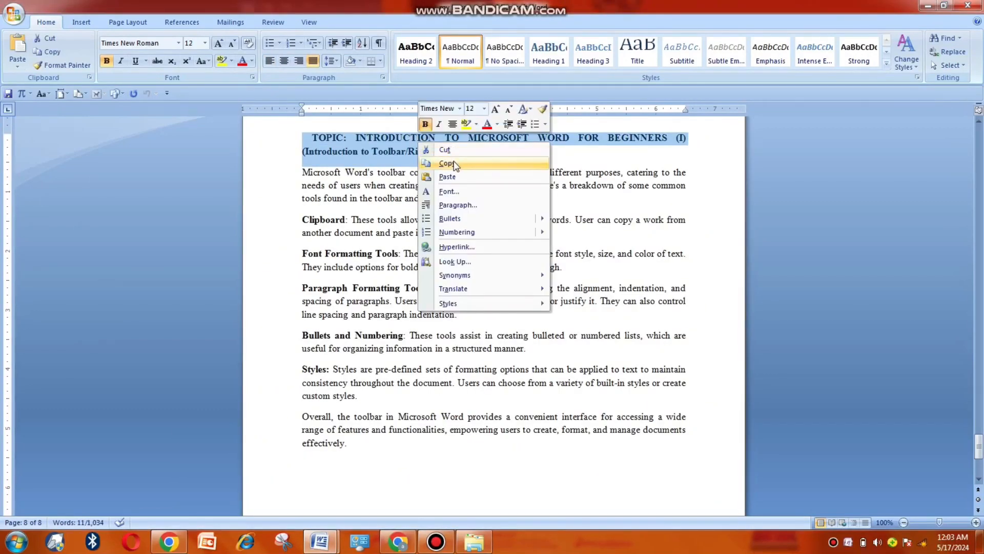
{"action": "left_click", "coordinate": [455, 164]}
{"action": "left_click", "coordinate": [320, 541]}
{"action": "left_click", "coordinate": [385, 476]}
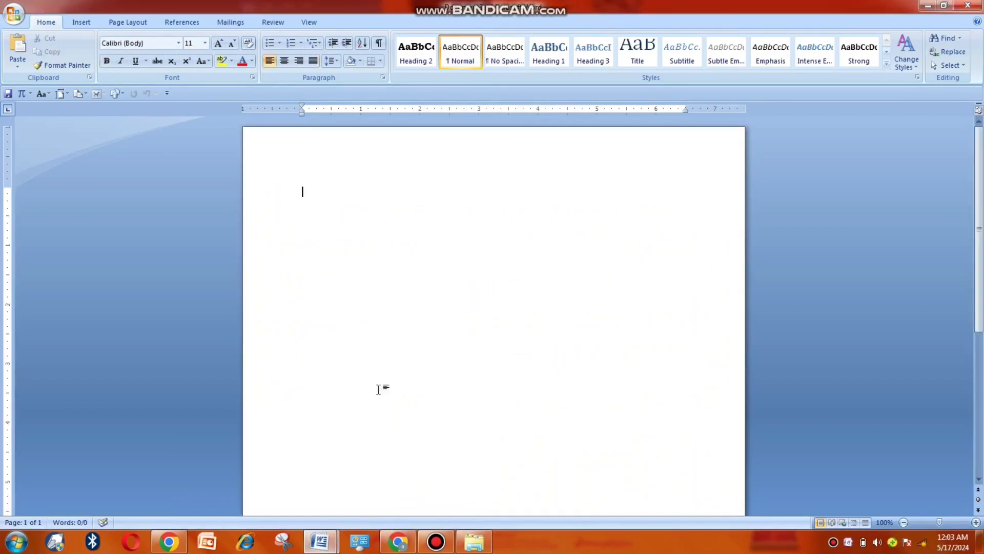
{"action": "right_click", "coordinate": [355, 175]}
{"action": "left_click", "coordinate": [402, 253]}
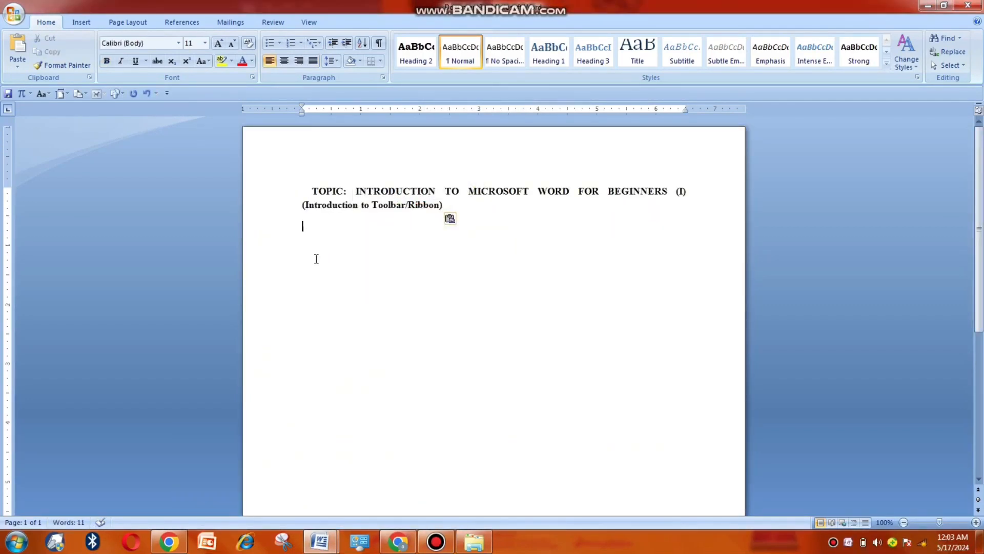
Step: Add blank lines below the heading and paste a copy of its word INTRODUCTION on the last line
{"action": "key", "text": "Return"}
{"action": "key", "text": "Return"}
{"action": "left_click_drag", "start_coordinate": [355, 191], "coordinate": [435, 191]}
{"action": "key", "text": "ctrl+c"}
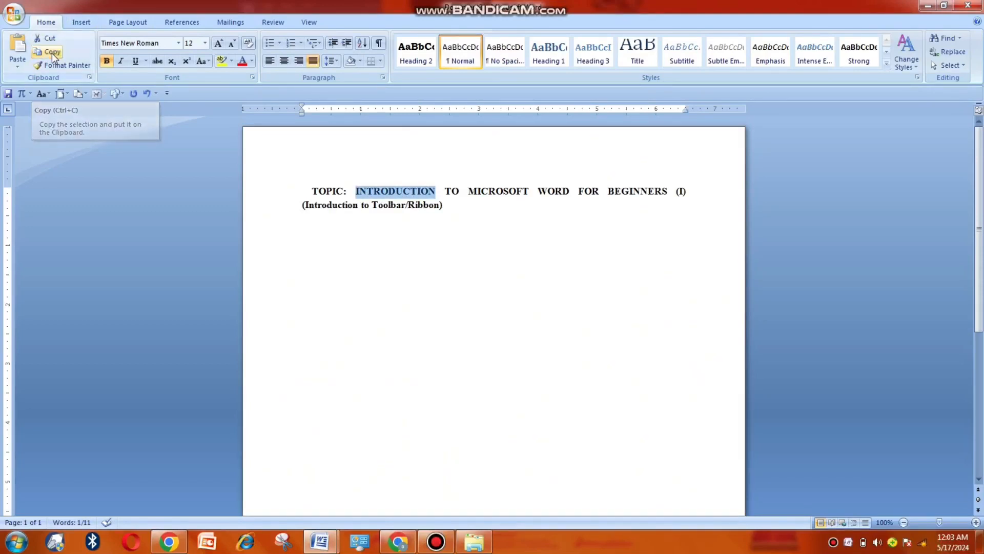
{"action": "left_click", "coordinate": [322, 278]}
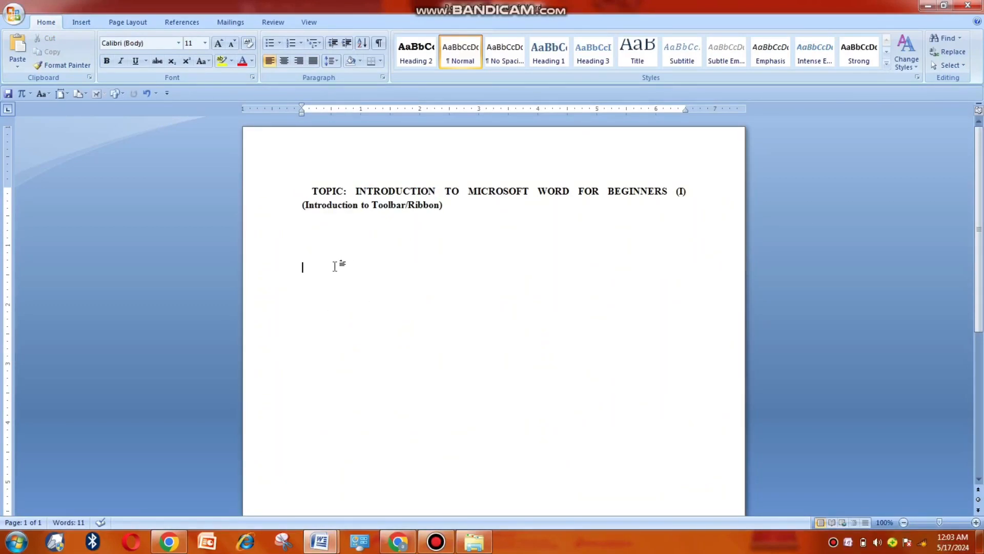
{"action": "left_click", "coordinate": [25, 49]}
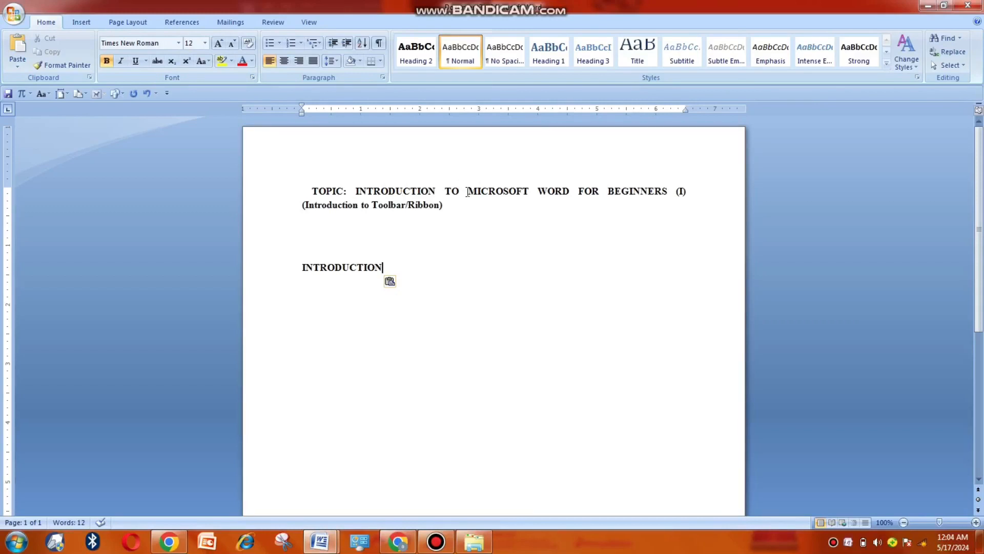
Step: Copy the word MICROSOFT from the heading and paste it on the empty line above the separate INTRODUCTION
{"action": "left_click_drag", "start_coordinate": [468, 192], "coordinate": [529, 192]}
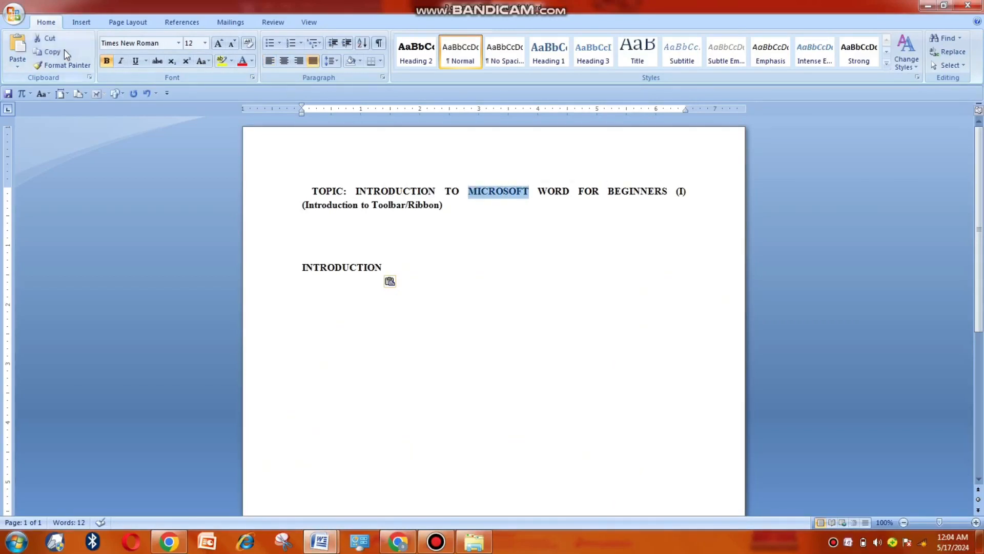
{"action": "left_click", "coordinate": [64, 49]}
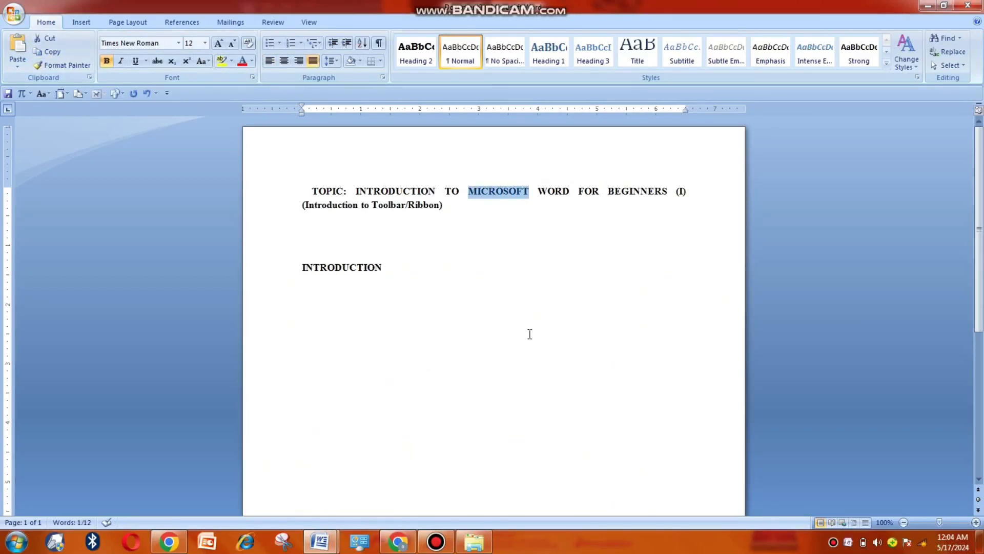
{"action": "left_click", "coordinate": [593, 267]}
{"action": "left_click", "coordinate": [357, 248]}
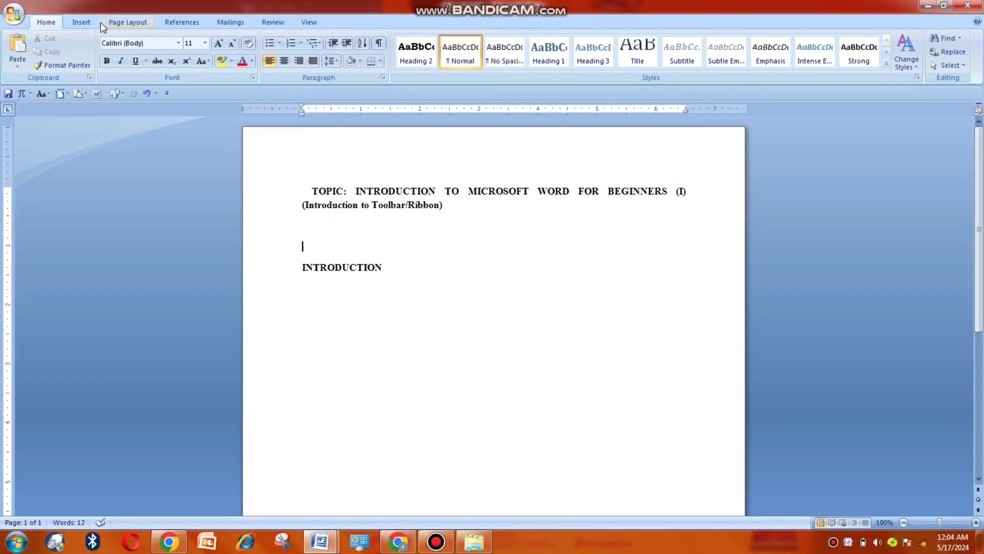
{"action": "left_click", "coordinate": [20, 46]}
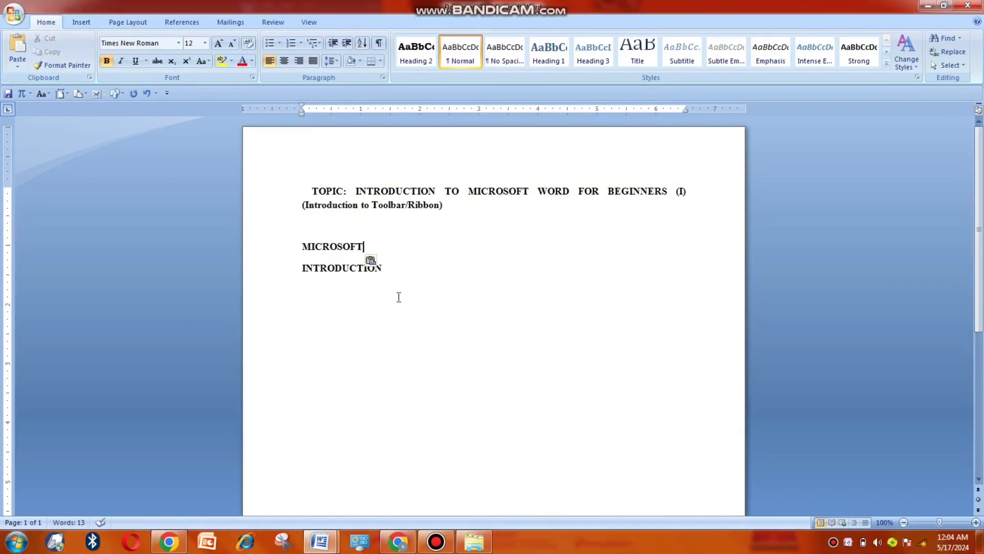
Step: Cut the separate INTRODUCTION line and paste it several lines further down, below MICROSOFT
{"action": "left_click", "coordinate": [432, 271]}
{"action": "left_click", "coordinate": [285, 272]}
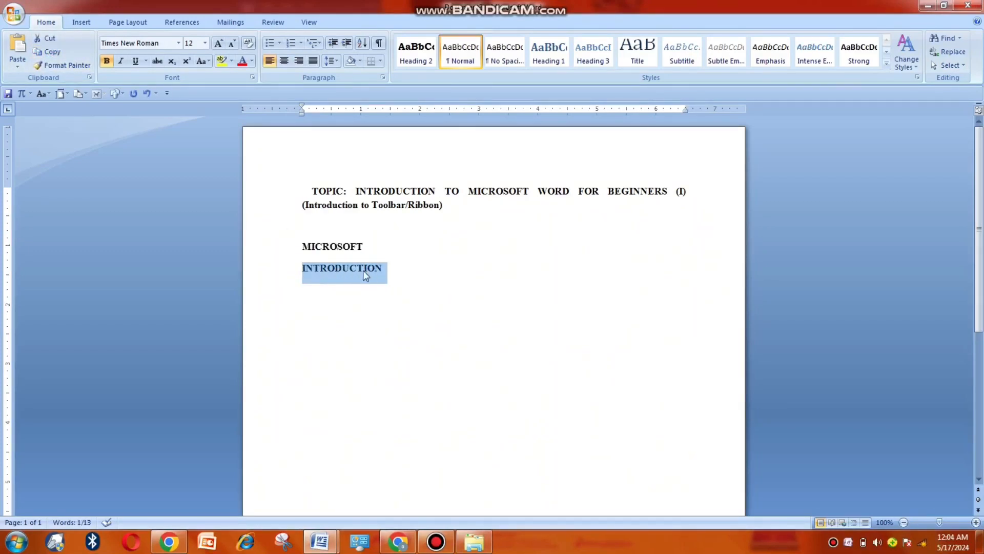
{"action": "left_click", "coordinate": [50, 39]}
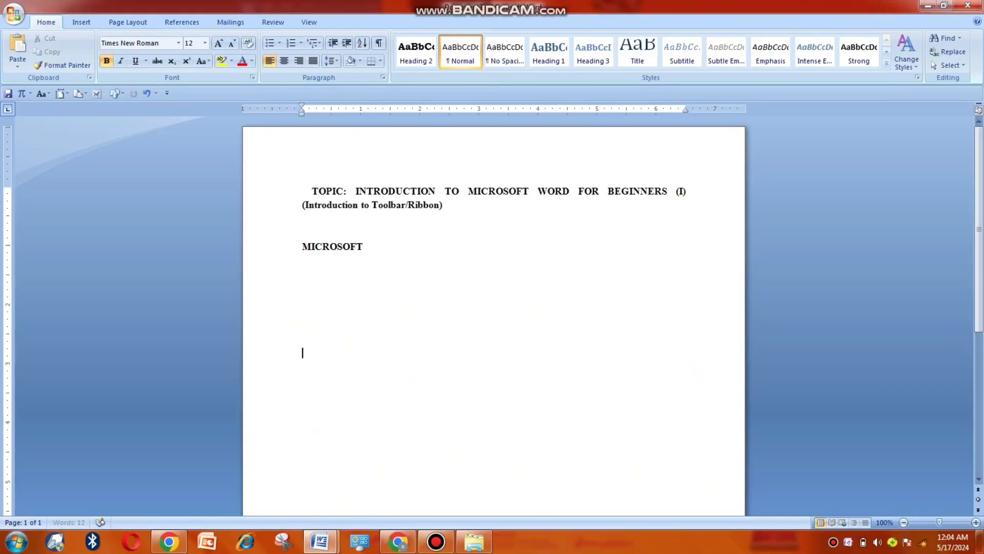
{"action": "key", "text": "Return"}
{"action": "left_click", "coordinate": [19, 51]}
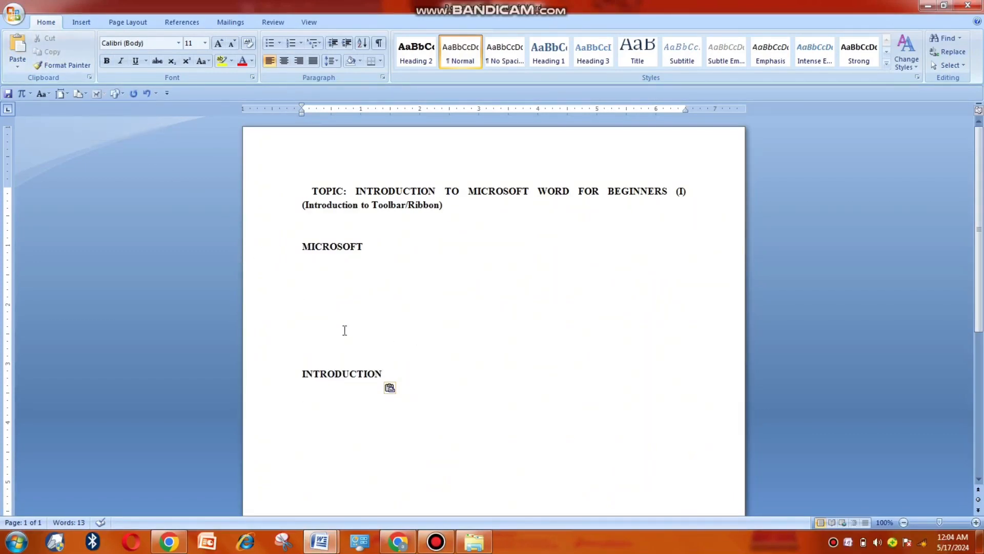
{"action": "left_click", "coordinate": [298, 245]}
{"action": "left_click", "coordinate": [276, 255]}
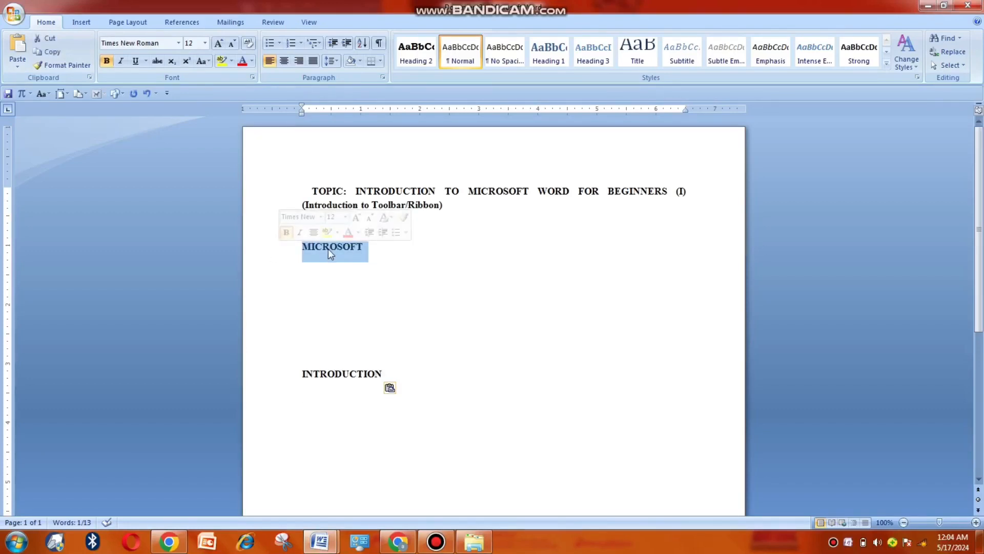
{"action": "left_click", "coordinate": [284, 385]}
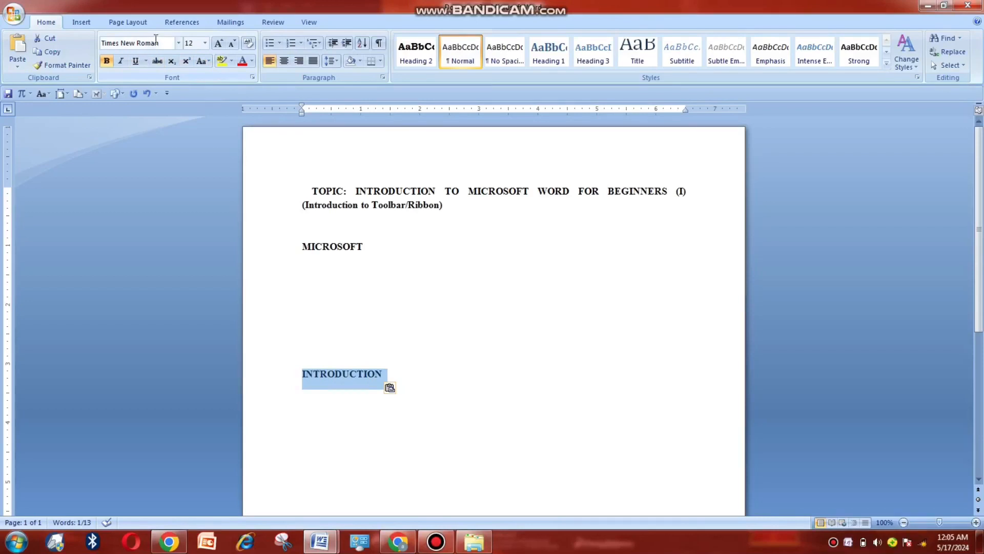
Step: Review the Font Formatting Tools paragraph in the lesson note and return to the new document
{"action": "left_click", "coordinate": [329, 549]}
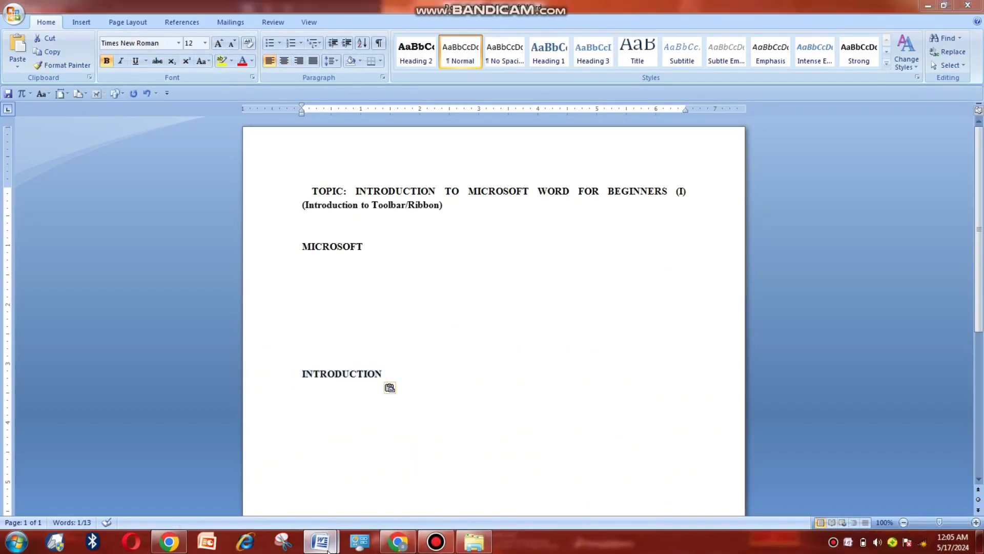
{"action": "left_click", "coordinate": [257, 490]}
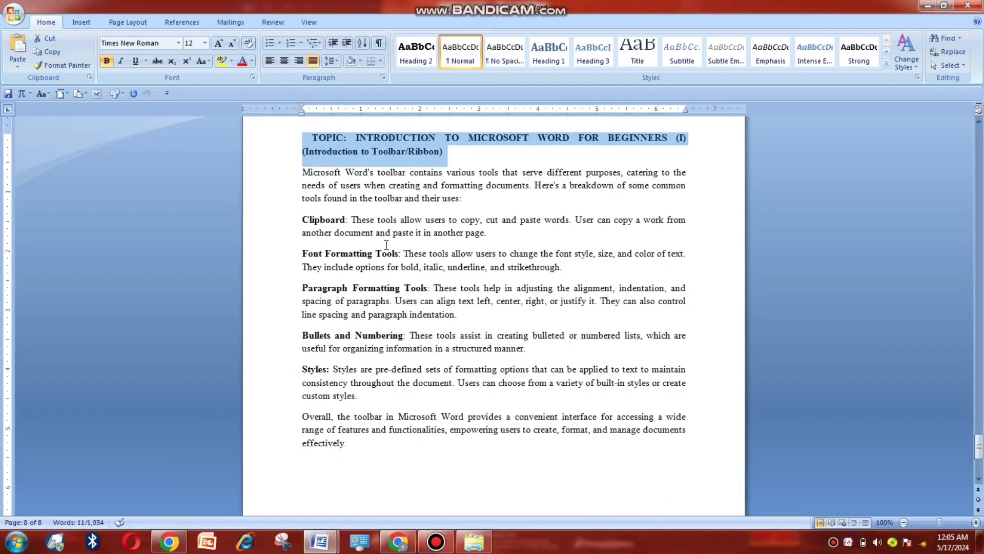
{"action": "scroll", "coordinate": [386, 245], "scroll_direction": "up", "scroll_amount": 2}
{"action": "left_click", "coordinate": [368, 334]}
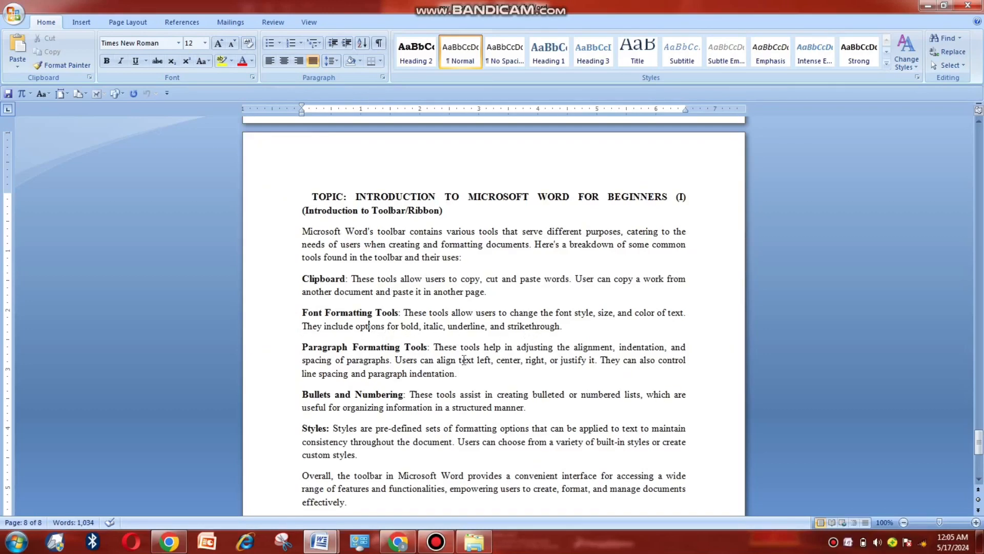
{"action": "mouse_move", "coordinate": [319, 538]}
{"action": "left_click", "coordinate": [386, 464]}
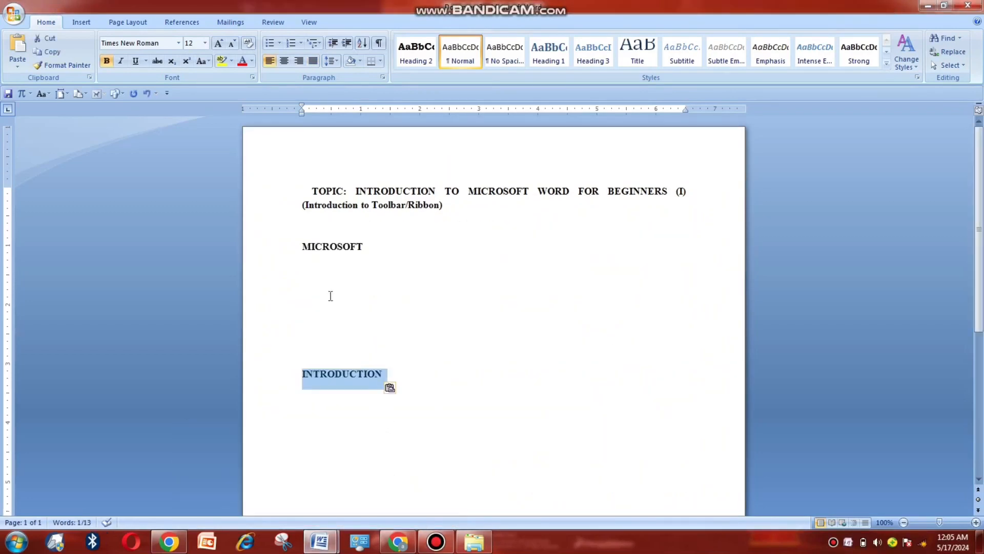
{"action": "left_click", "coordinate": [313, 322]}
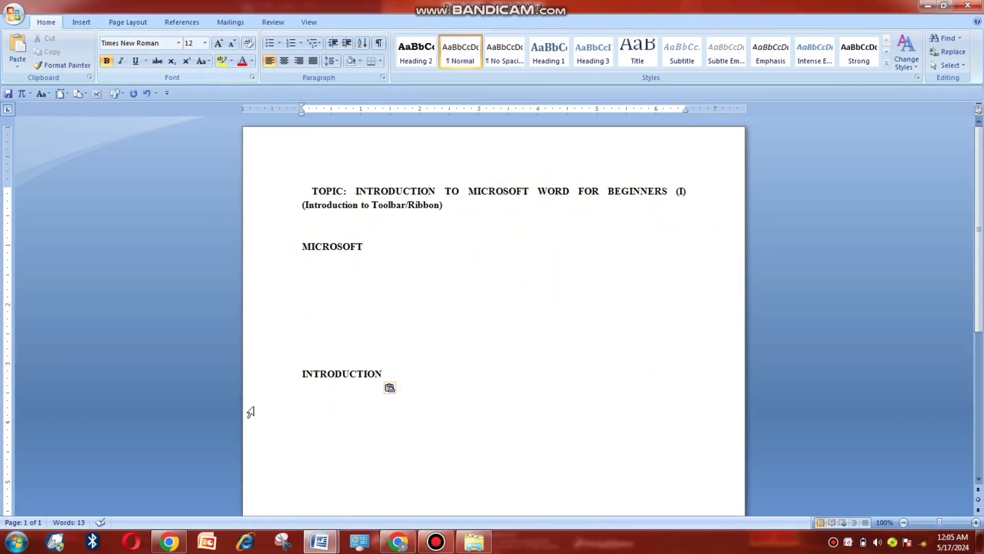
Step: Set the font of the separate INTRODUCTION line below MICROSOFT to Berlin Sans FB Demi
{"action": "double_click", "coordinate": [381, 370]}
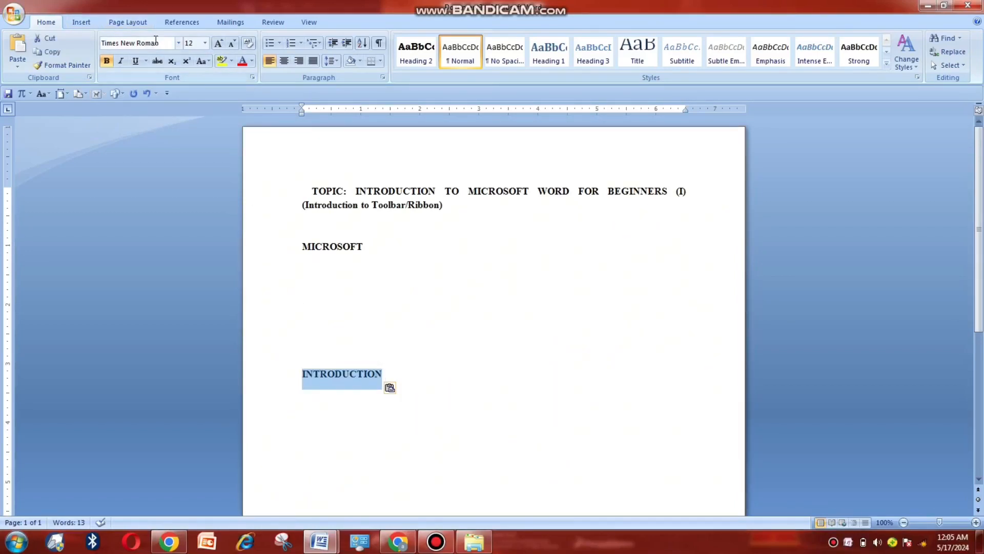
{"action": "left_click", "coordinate": [179, 43]}
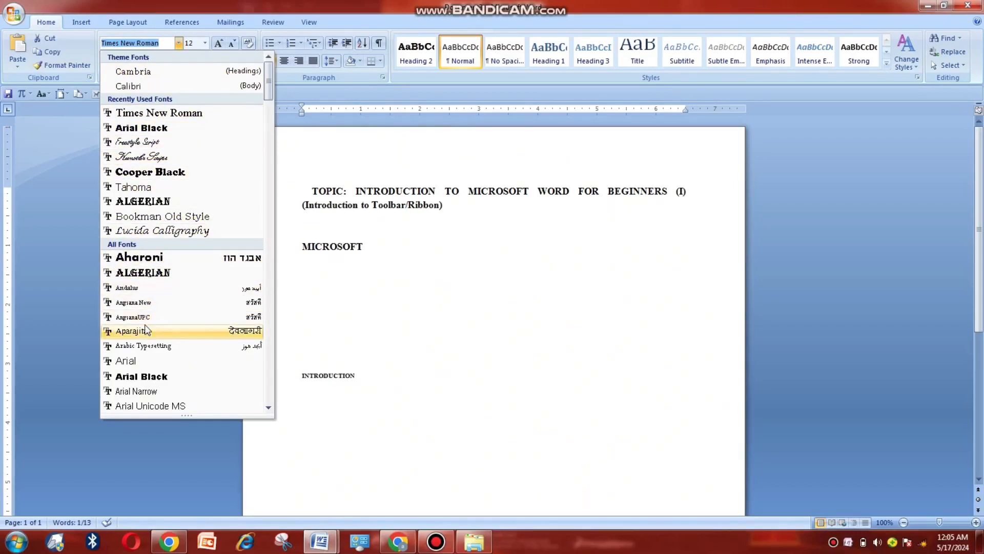
{"action": "scroll", "coordinate": [164, 272], "scroll_direction": "down", "scroll_amount": 2}
{"action": "scroll", "coordinate": [165, 270], "scroll_direction": "down", "scroll_amount": 1}
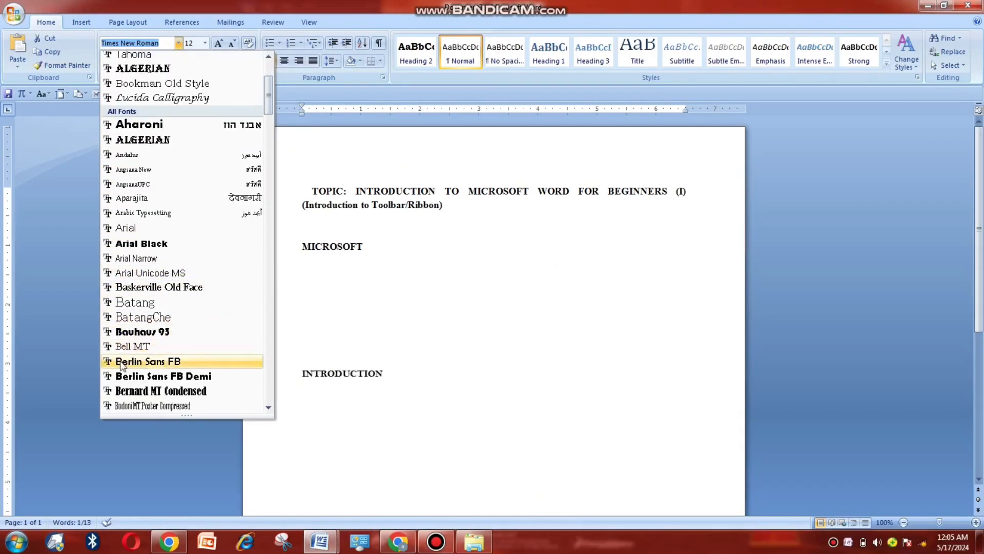
{"action": "left_click", "coordinate": [159, 377]}
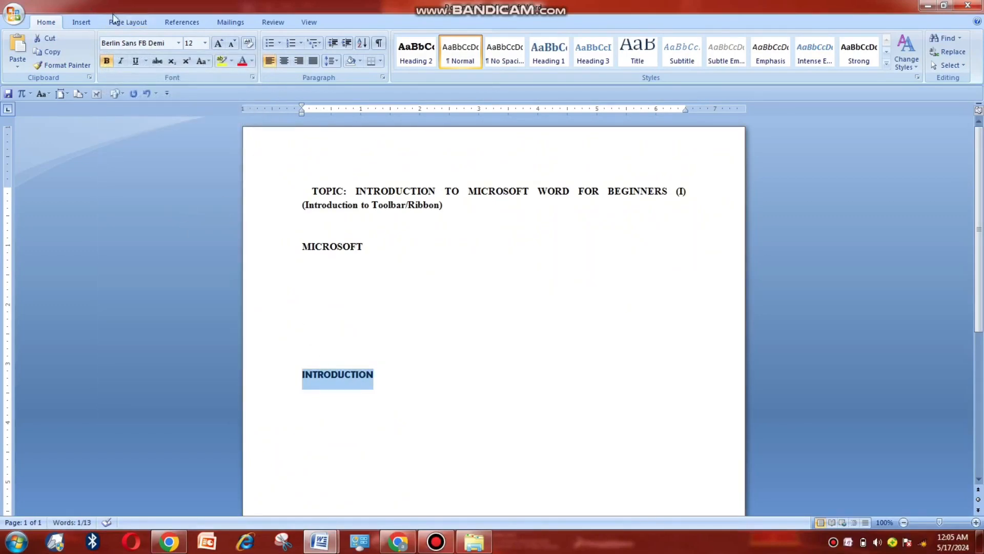
Step: Change the font of the selected INTRODUCTION line to Cambria
{"action": "left_click", "coordinate": [178, 43]}
{"action": "scroll", "coordinate": [160, 265], "scroll_direction": "down", "scroll_amount": 6}
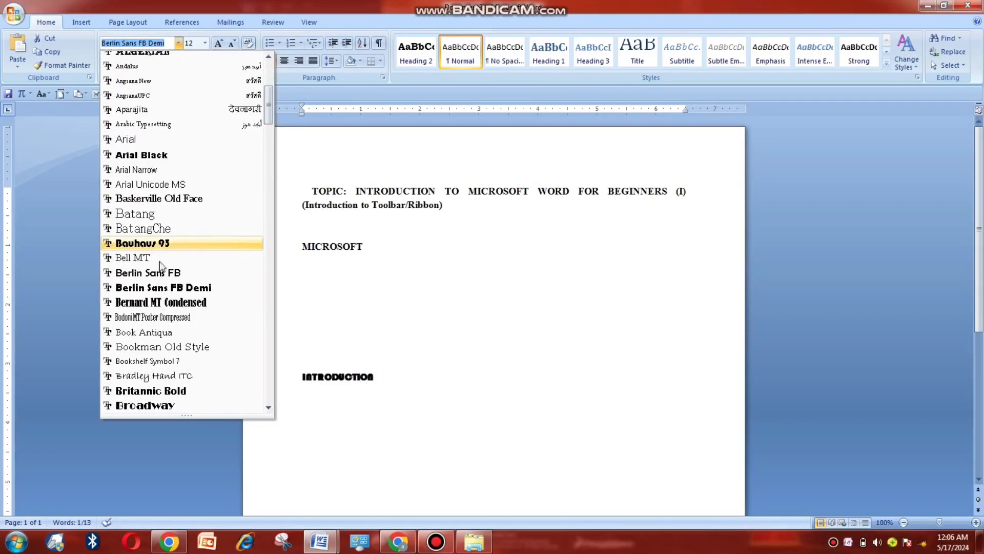
{"action": "scroll", "coordinate": [160, 266], "scroll_direction": "down", "scroll_amount": 5}
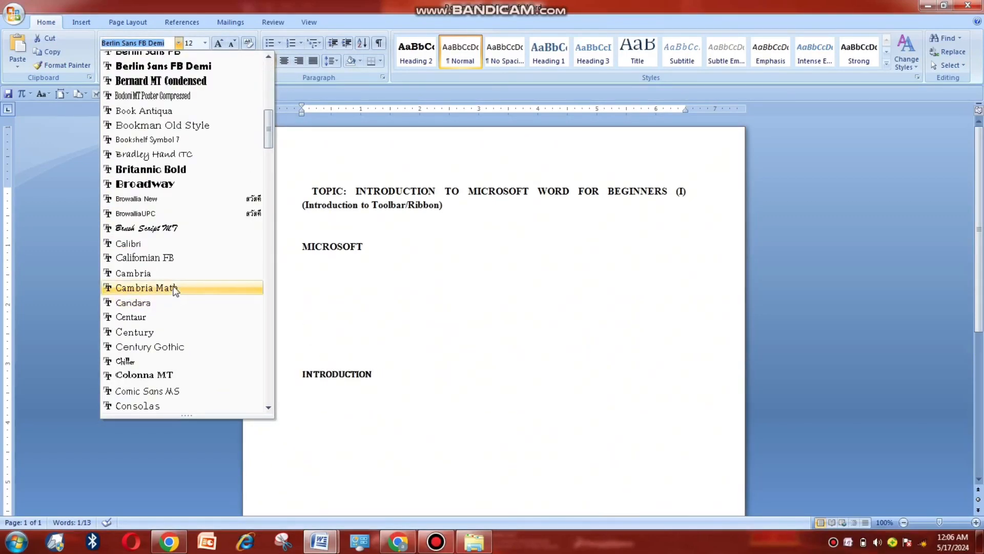
{"action": "left_click", "coordinate": [154, 273]}
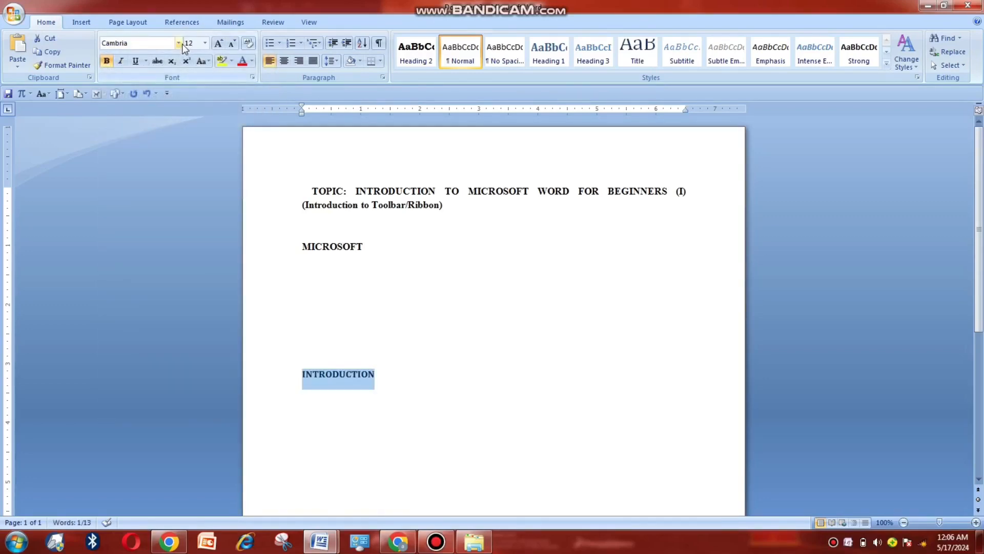
Step: Apply the Impact font to the separate INTRODUCTION line and deselect it
{"action": "left_click", "coordinate": [179, 43]}
{"action": "scroll", "coordinate": [171, 298], "scroll_direction": "down", "scroll_amount": 20}
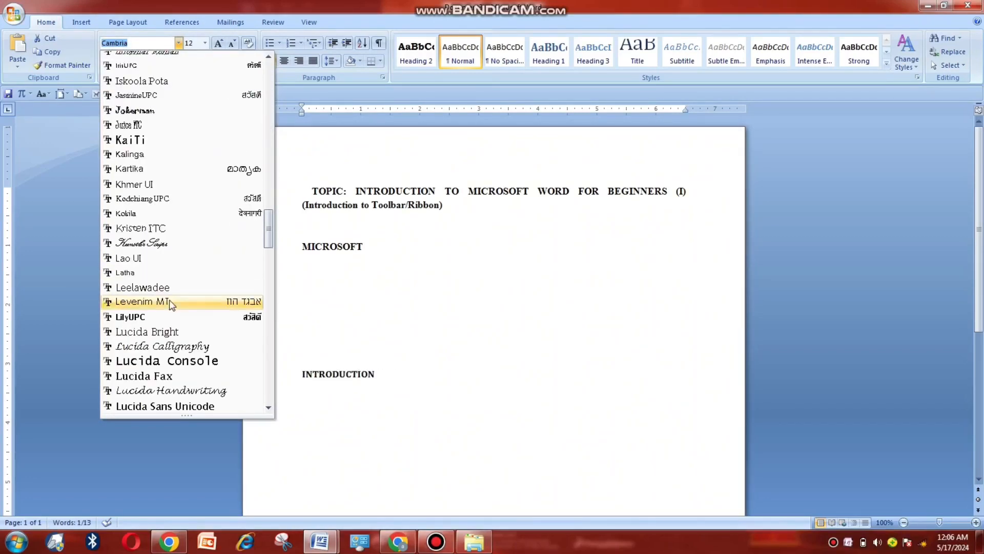
{"action": "scroll", "coordinate": [172, 304], "scroll_direction": "up", "scroll_amount": 5}
{"action": "left_click", "coordinate": [134, 173]}
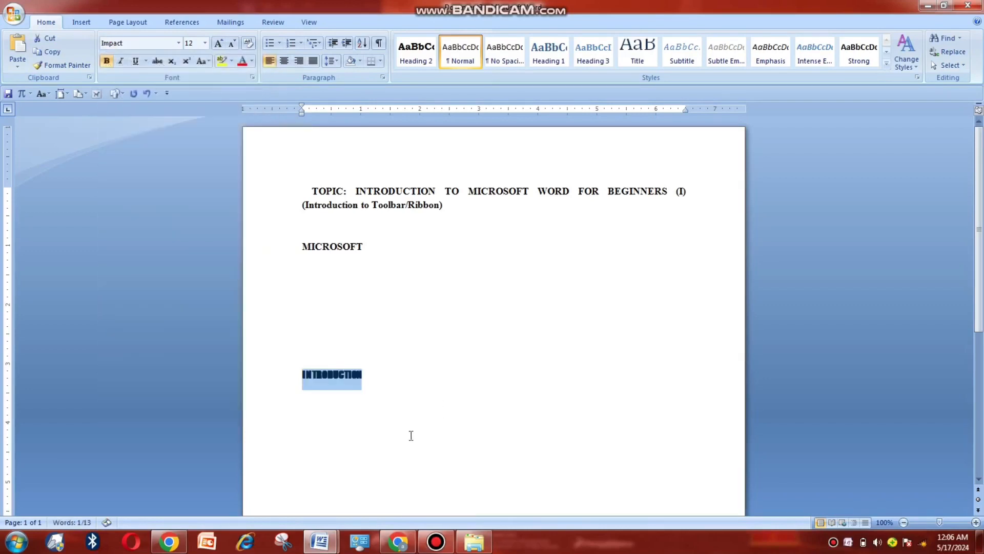
{"action": "left_click", "coordinate": [350, 428]}
Step: Change the font of the separate INTRODUCTION line below MICROSOFT from the font list to Cambria
{"action": "left_click", "coordinate": [285, 382]}
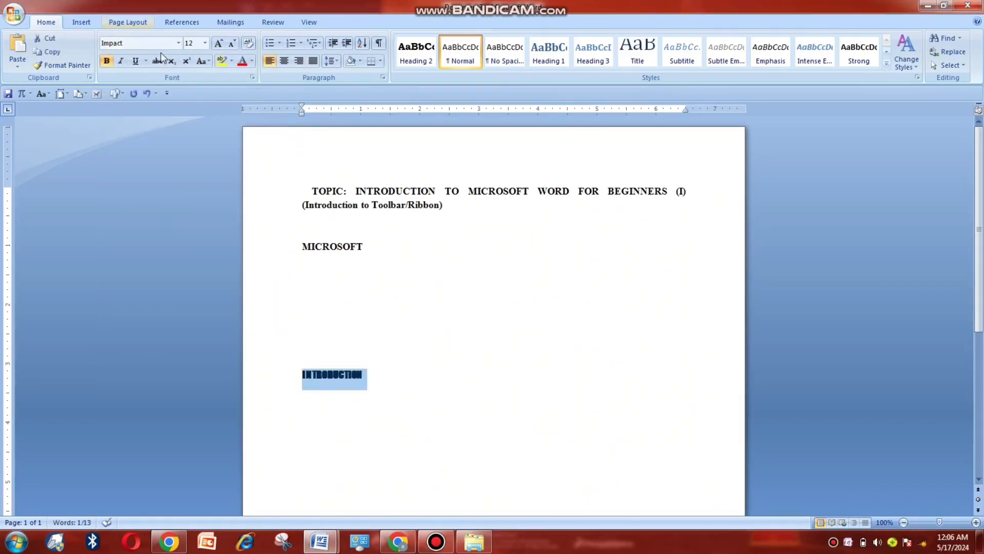
{"action": "left_click", "coordinate": [179, 43]}
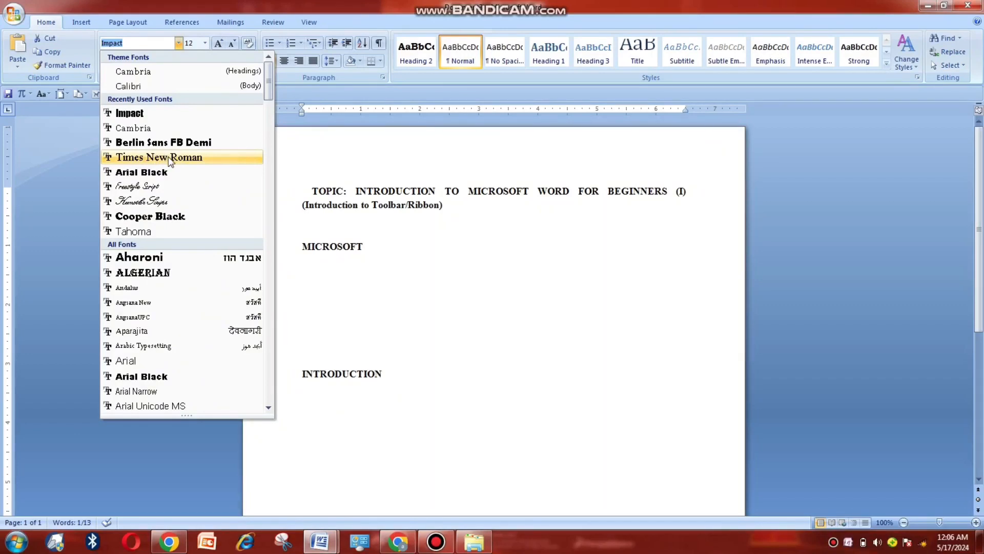
{"action": "scroll", "coordinate": [144, 277], "scroll_direction": "down", "scroll_amount": 4}
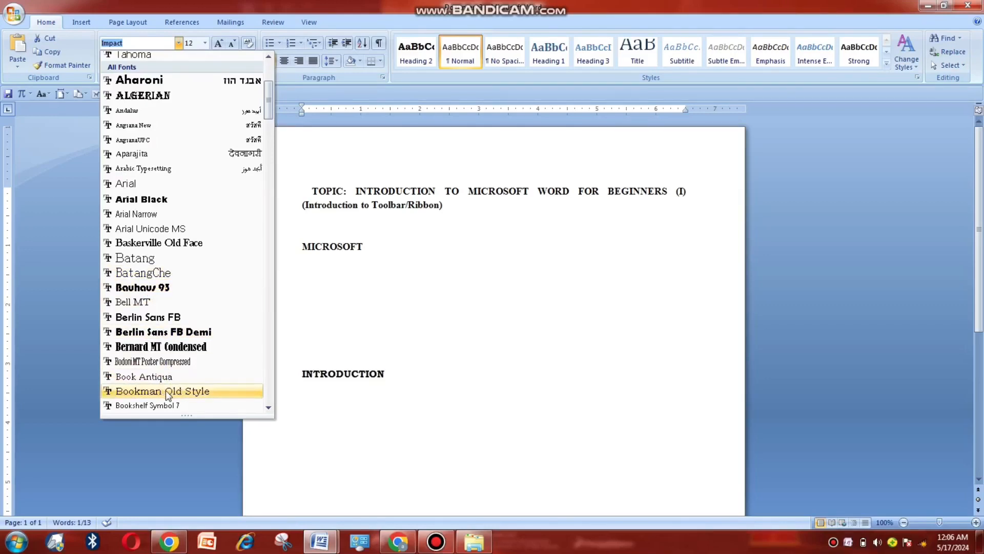
{"action": "scroll", "coordinate": [122, 140], "scroll_direction": "down", "scroll_amount": 2}
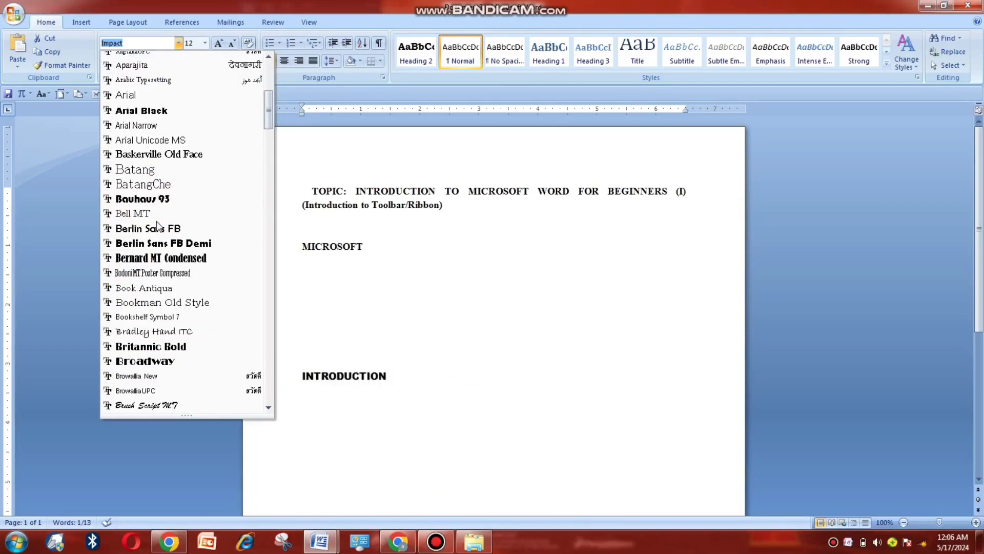
{"action": "scroll", "coordinate": [176, 269], "scroll_direction": "down", "scroll_amount": 3}
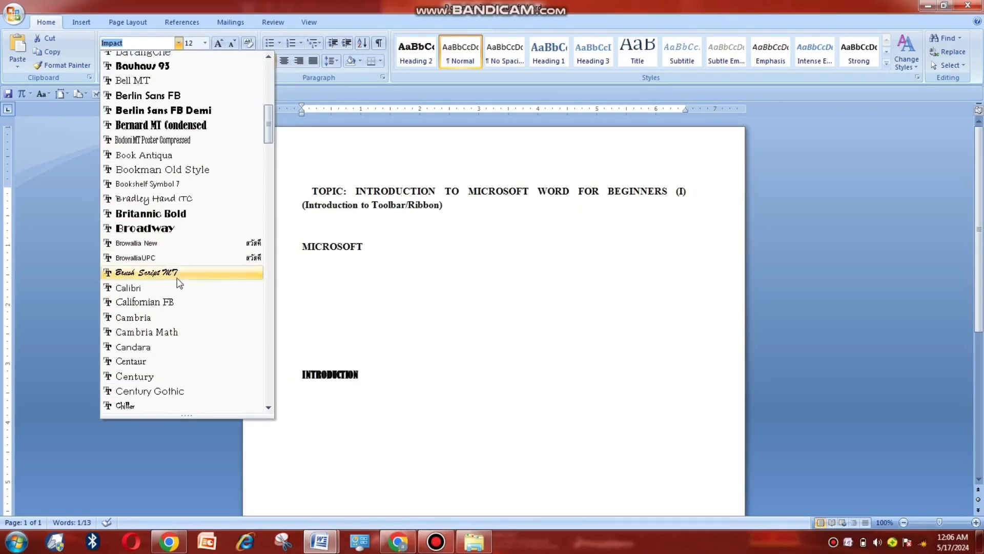
{"action": "left_click", "coordinate": [152, 318]}
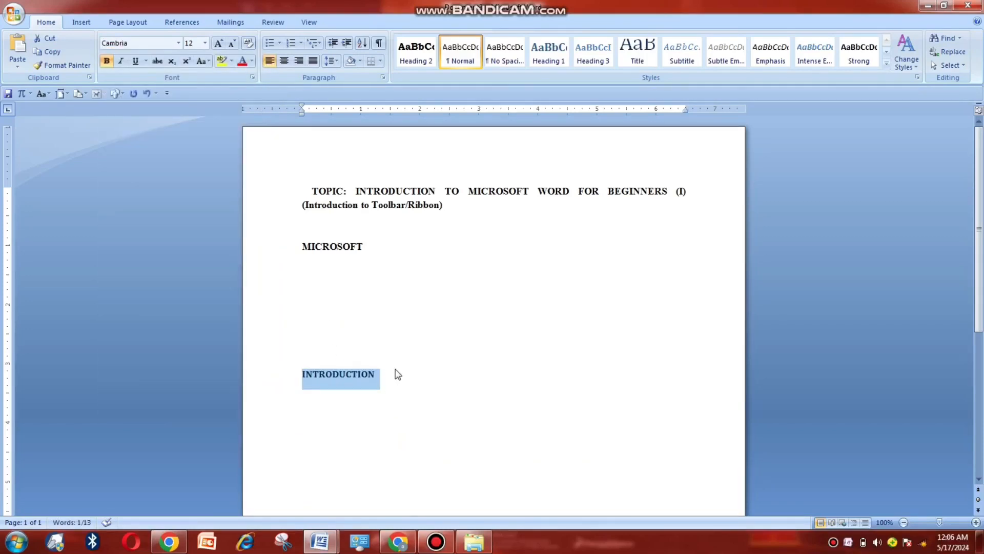
Step: Preview the available font sizes and enlarge the selected INTRODUCTION line stepwise with Grow Font to 72 pt
{"action": "left_click", "coordinate": [205, 43]}
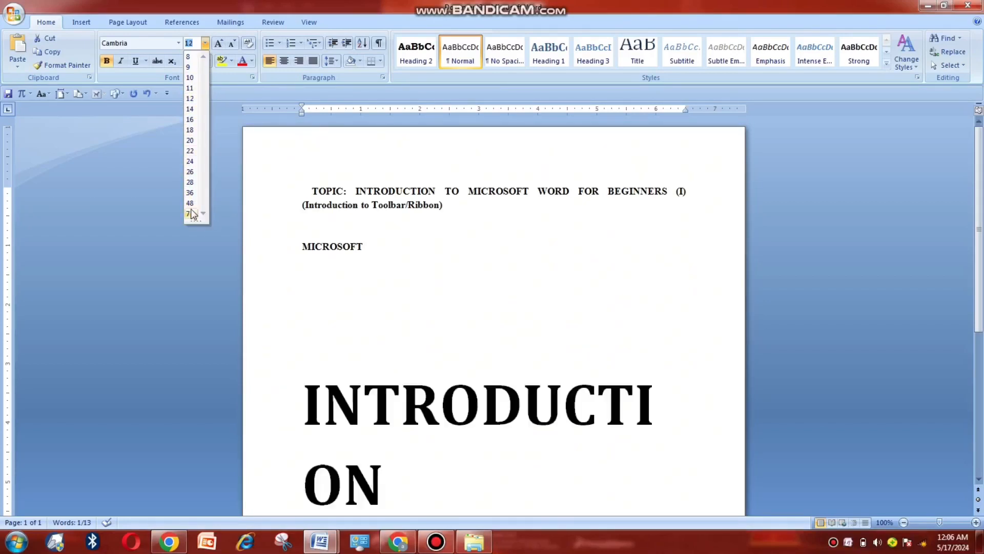
{"action": "left_click", "coordinate": [337, 261]}
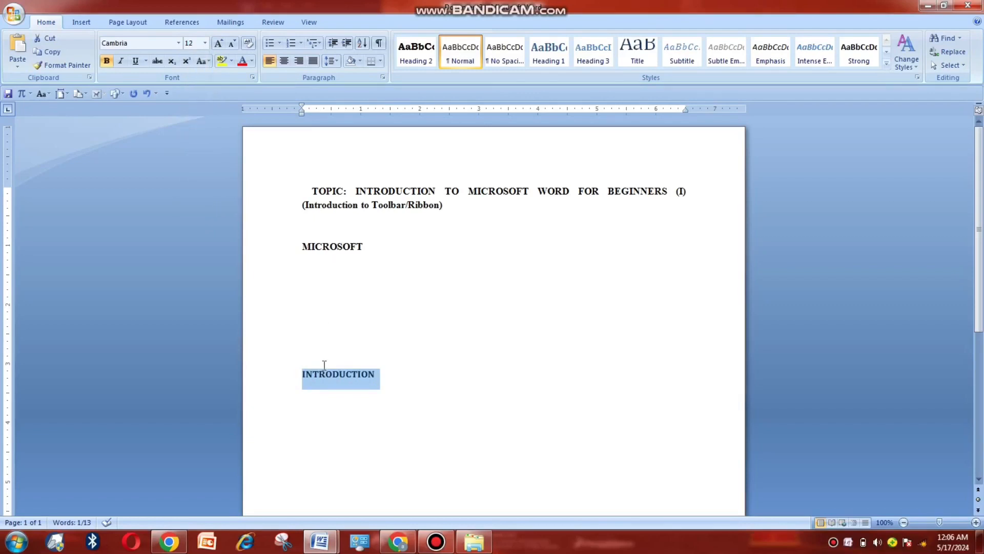
{"action": "left_click", "coordinate": [220, 45]}
{"action": "left_click", "coordinate": [219, 45]}
{"action": "left_click", "coordinate": [219, 45]}
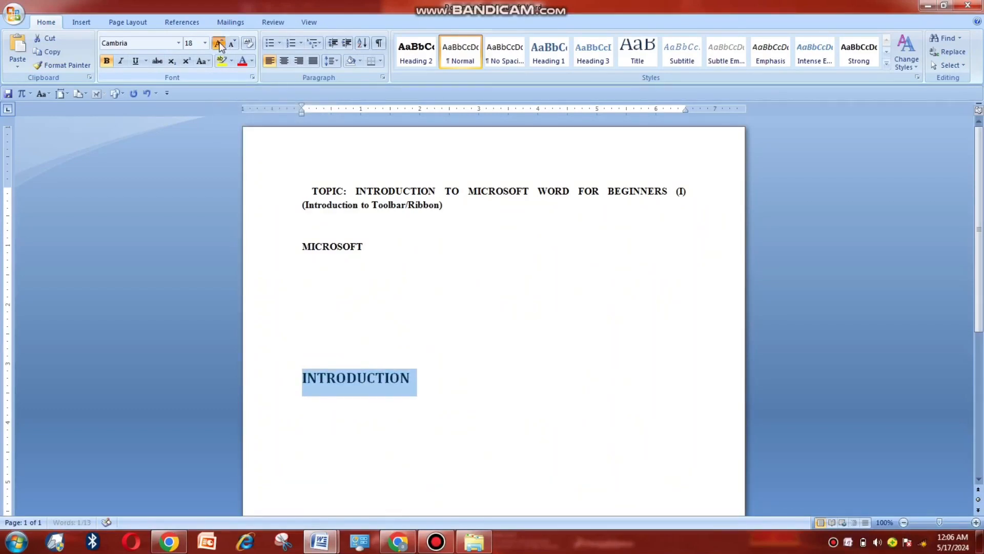
{"action": "left_click", "coordinate": [219, 45]}
{"action": "left_click", "coordinate": [219, 45]}
{"action": "left_click", "coordinate": [220, 45]}
{"action": "left_click", "coordinate": [220, 45]}
{"action": "left_click", "coordinate": [220, 46]}
{"action": "left_click", "coordinate": [220, 45]}
{"action": "left_click", "coordinate": [219, 45]}
{"action": "left_click", "coordinate": [219, 45]}
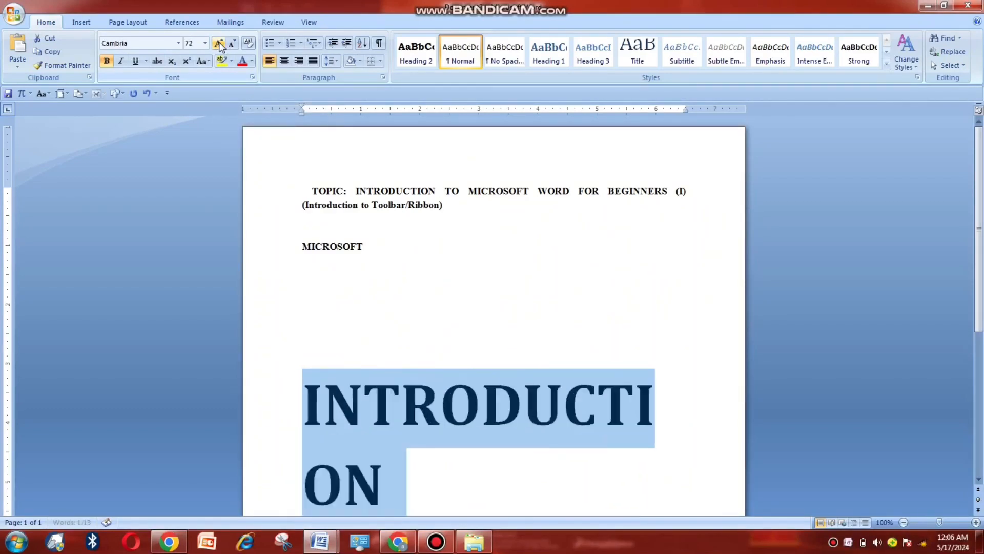
Step: Reduce the selected INTRODUCTION line stepwise with Shrink Font to below 20 pt
{"action": "left_click", "coordinate": [232, 44]}
{"action": "left_click", "coordinate": [231, 44]}
{"action": "left_click", "coordinate": [231, 45]}
{"action": "left_click", "coordinate": [232, 45]}
{"action": "left_click", "coordinate": [232, 46]}
{"action": "left_click", "coordinate": [232, 45]}
{"action": "left_click", "coordinate": [232, 45]}
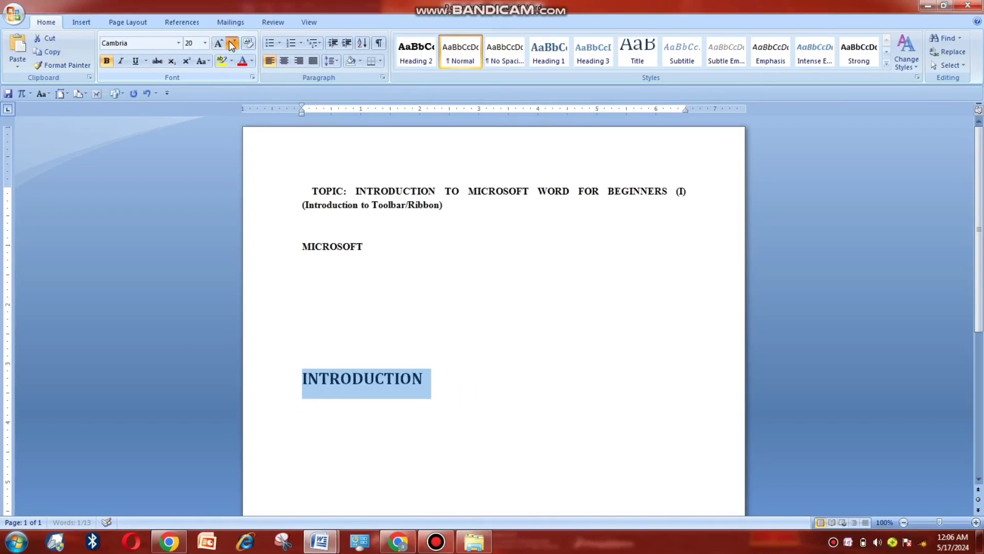
{"action": "left_click", "coordinate": [232, 45]}
{"action": "left_click", "coordinate": [232, 45]}
Step: Enlarge the selected INTRODUCTION line stepwise with Grow Font to 28 pt
{"action": "left_click", "coordinate": [215, 45]}
{"action": "left_click", "coordinate": [216, 43]}
{"action": "left_click", "coordinate": [215, 43]}
{"action": "left_click", "coordinate": [215, 43]}
{"action": "left_click", "coordinate": [215, 43]}
{"action": "left_click", "coordinate": [215, 43]}
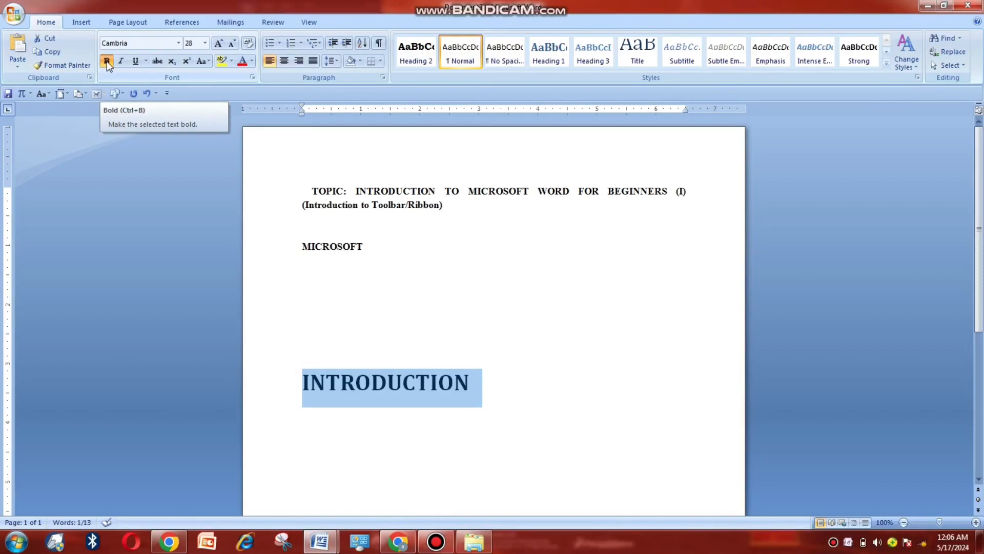
Step: Remove bold from the INTRODUCTION line and switch italic on and back off
{"action": "left_click", "coordinate": [106, 61]}
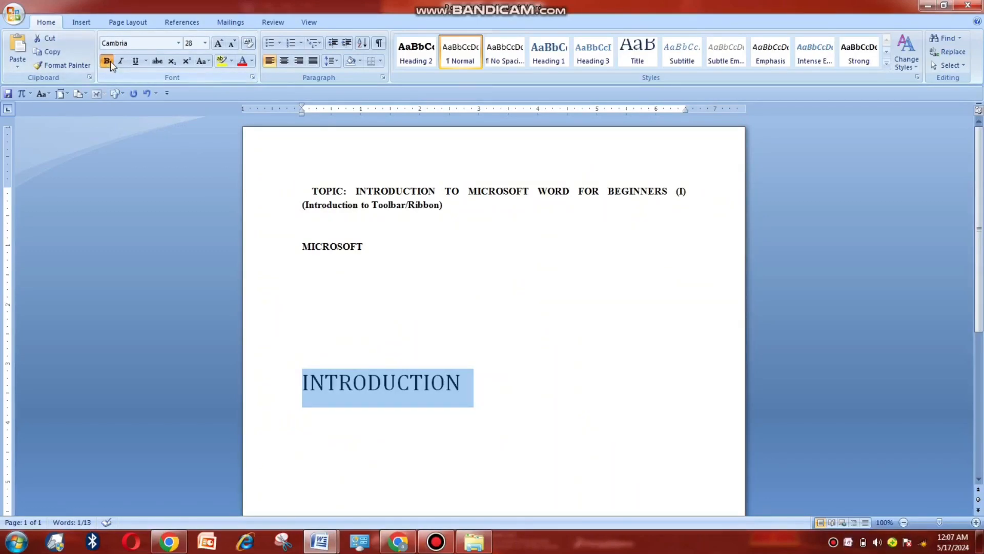
{"action": "left_click", "coordinate": [109, 61]}
{"action": "left_click", "coordinate": [110, 60]}
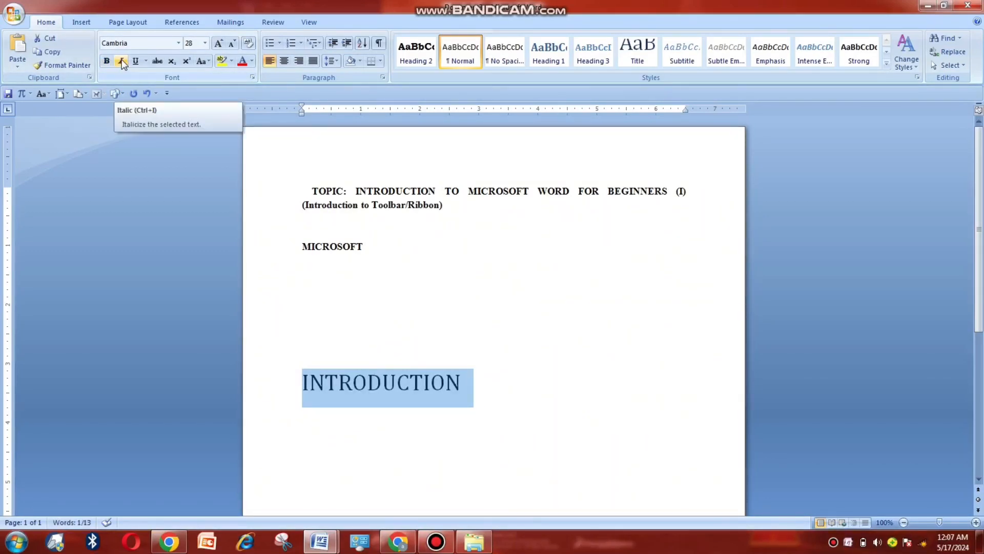
{"action": "left_click", "coordinate": [122, 62]}
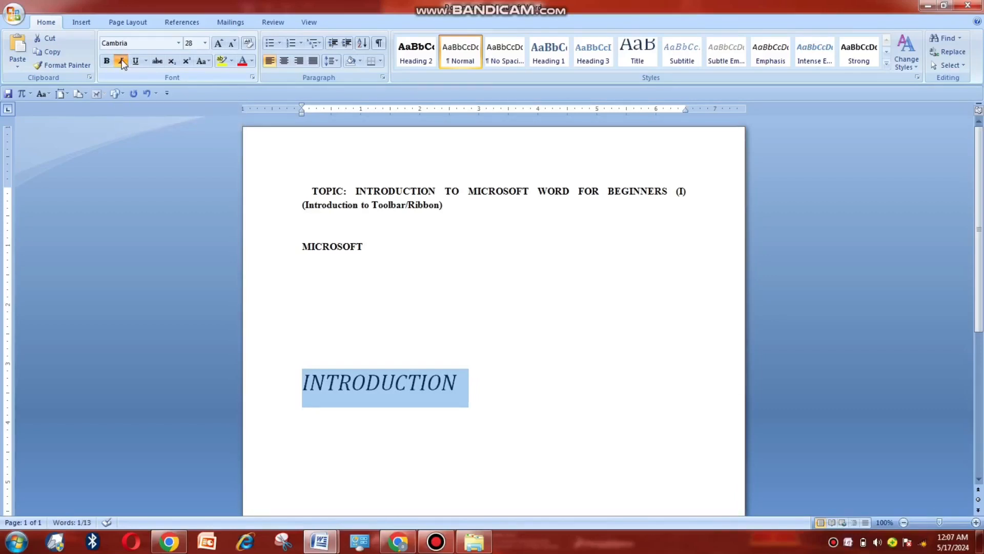
{"action": "left_click", "coordinate": [122, 62]}
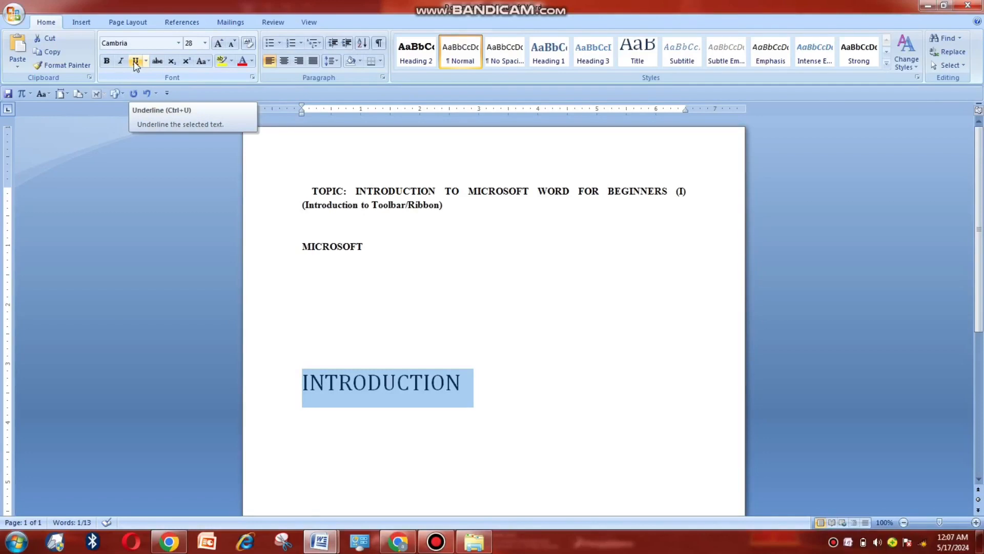
Step: Underline the INTRODUCTION line with a single line and preview the other underline styles without applying them
{"action": "left_click", "coordinate": [135, 63]}
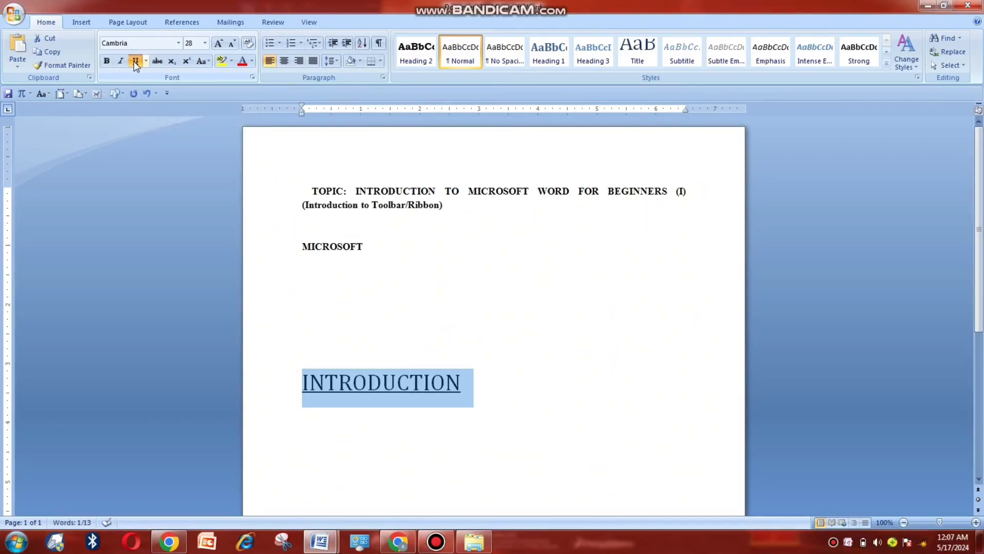
{"action": "left_click", "coordinate": [134, 61]}
{"action": "left_click", "coordinate": [135, 60]}
{"action": "left_click", "coordinate": [146, 62]}
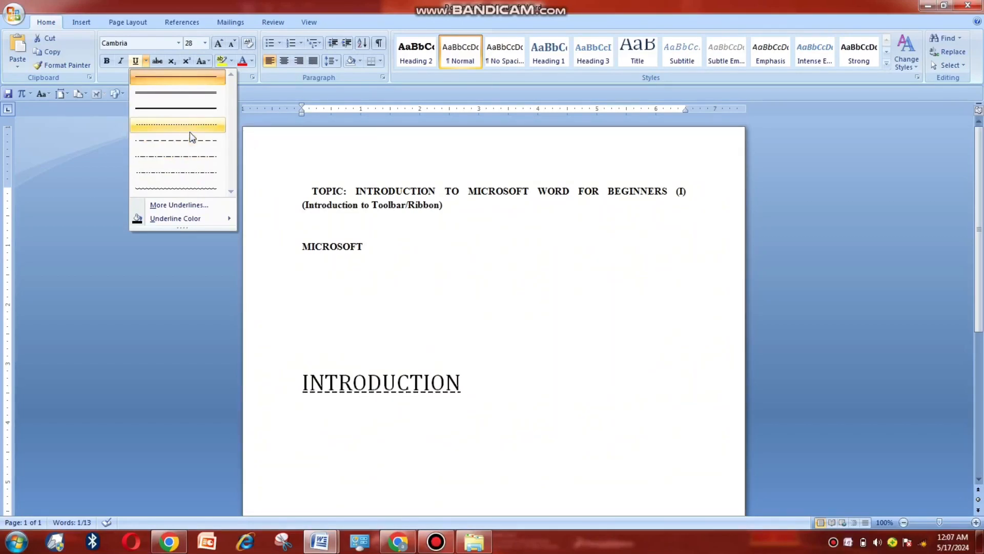
{"action": "left_click", "coordinate": [279, 135]}
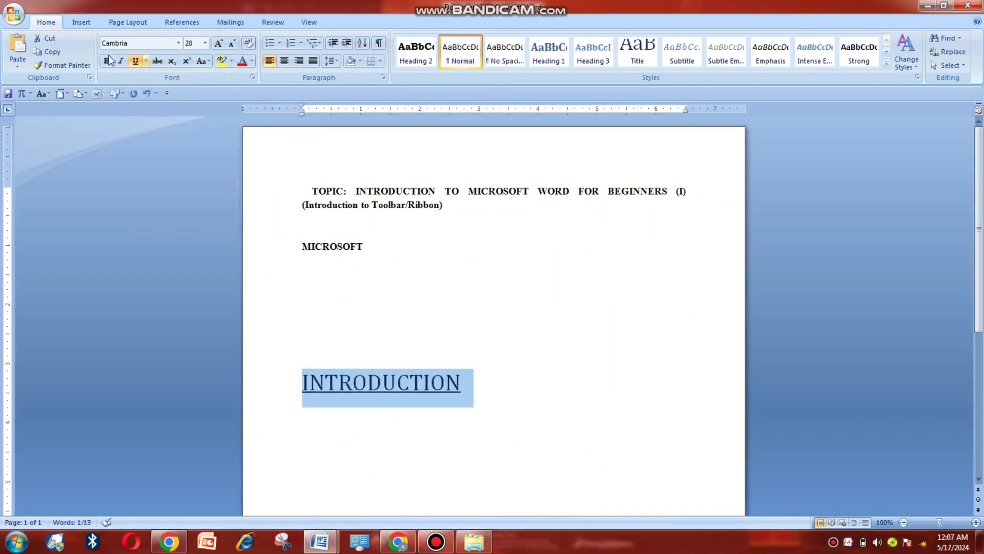
Step: Apply strikethrough to the underlined INTRODUCTION line and deselect it
{"action": "left_click", "coordinate": [156, 62]}
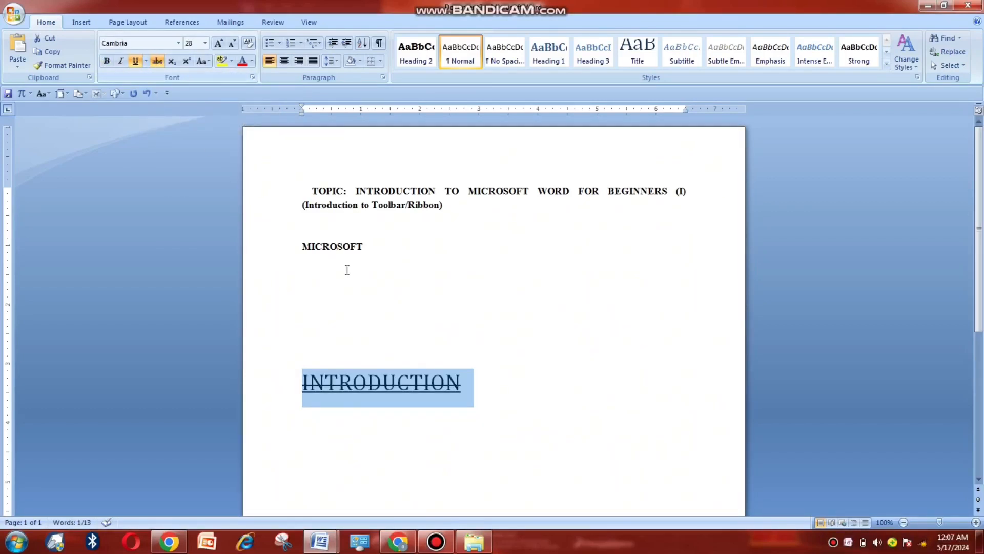
{"action": "left_click", "coordinate": [387, 354]}
{"action": "left_click", "coordinate": [271, 400]}
Step: Enter the number 12 beside MICROSOFT and move it onto its own line between MICROSOFT and INTRODUCTION
{"action": "left_click", "coordinate": [403, 264]}
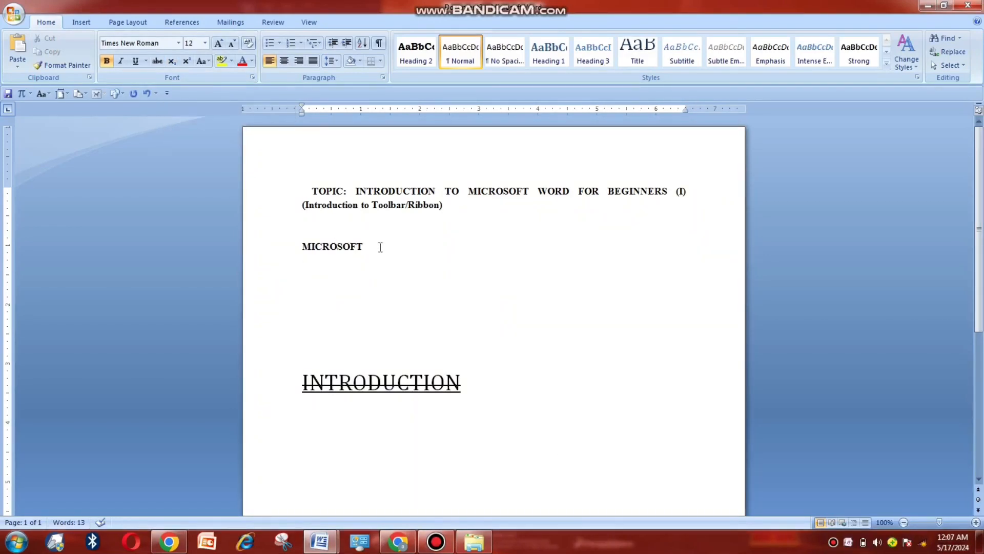
{"action": "type", "text": "12"}
{"action": "double_click", "coordinate": [369, 247]}
{"action": "left_click_drag", "start_coordinate": [371, 245], "coordinate": [313, 295]}
{"action": "scroll", "coordinate": [316, 294], "scroll_direction": "up", "scroll_amount": 4}
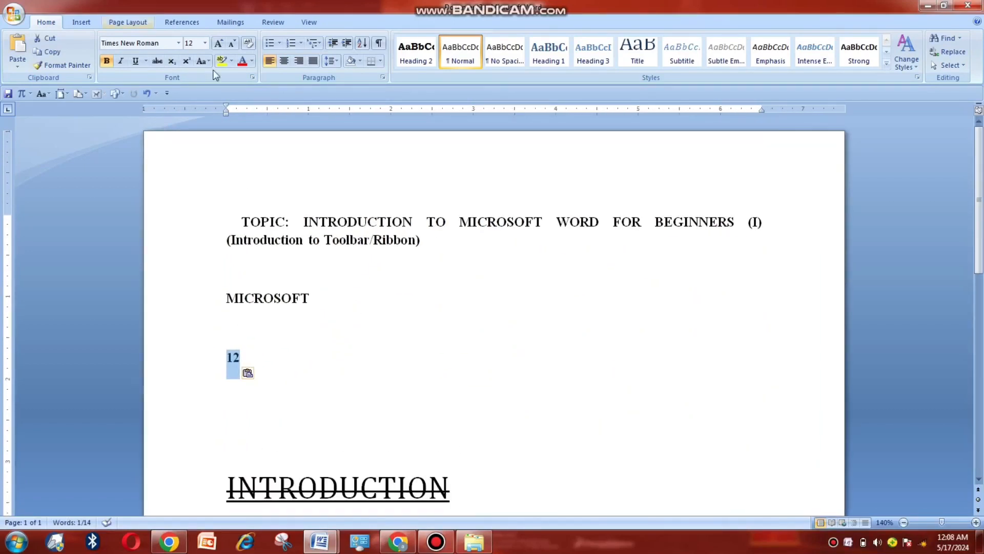
Step: Format the digit 2 of the number 12 as subscript
{"action": "left_click", "coordinate": [286, 380]}
{"action": "left_click_drag", "start_coordinate": [234, 356], "coordinate": [240, 357]}
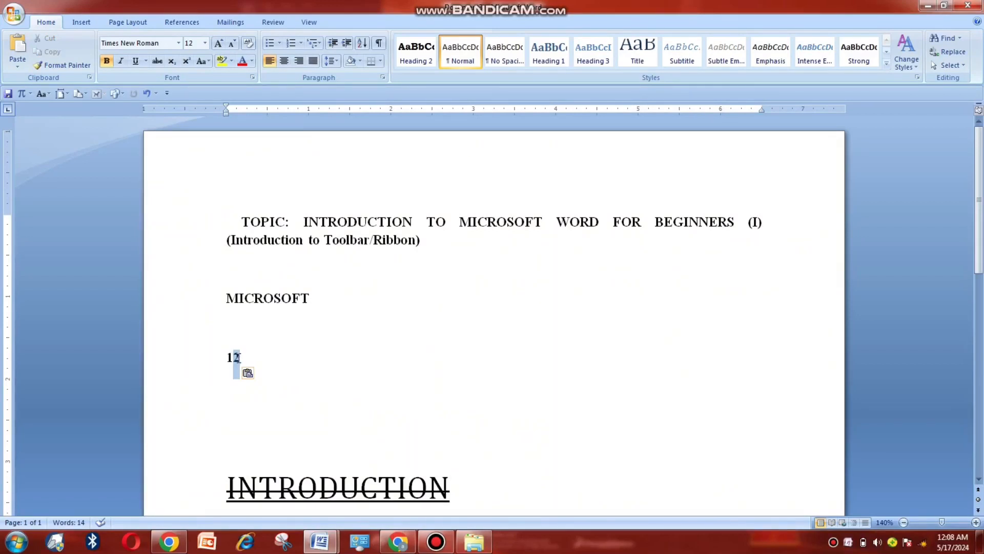
{"action": "left_click", "coordinate": [171, 62]}
{"action": "left_click", "coordinate": [277, 383]}
Step: Format the digit 2 after the 1 as superscript and reselect that digit
{"action": "left_click_drag", "start_coordinate": [233, 359], "coordinate": [241, 359]}
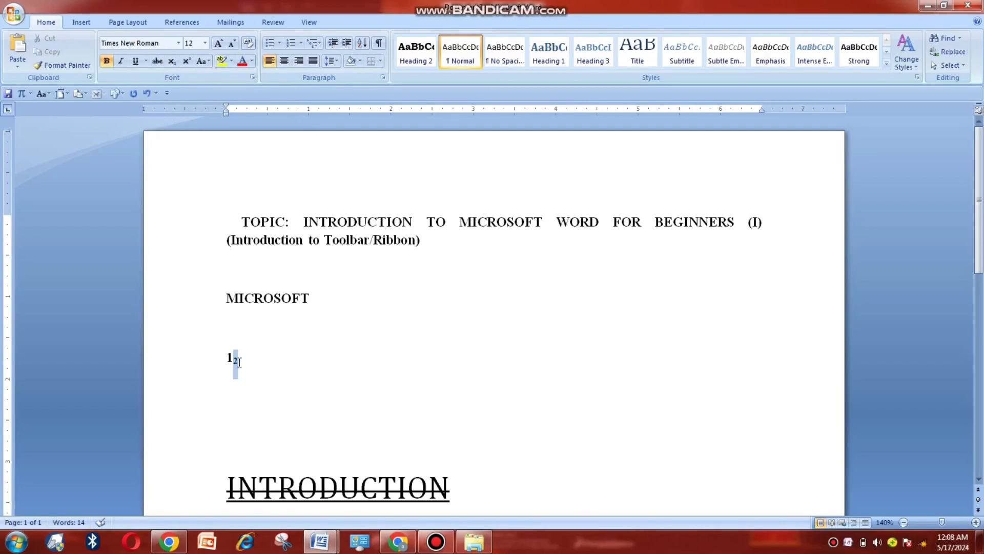
{"action": "left_click", "coordinate": [186, 61]}
{"action": "left_click", "coordinate": [257, 387]}
{"action": "double_click", "coordinate": [236, 356]}
{"action": "left_click", "coordinate": [243, 358]}
{"action": "left_click_drag", "start_coordinate": [239, 356], "coordinate": [232, 356]}
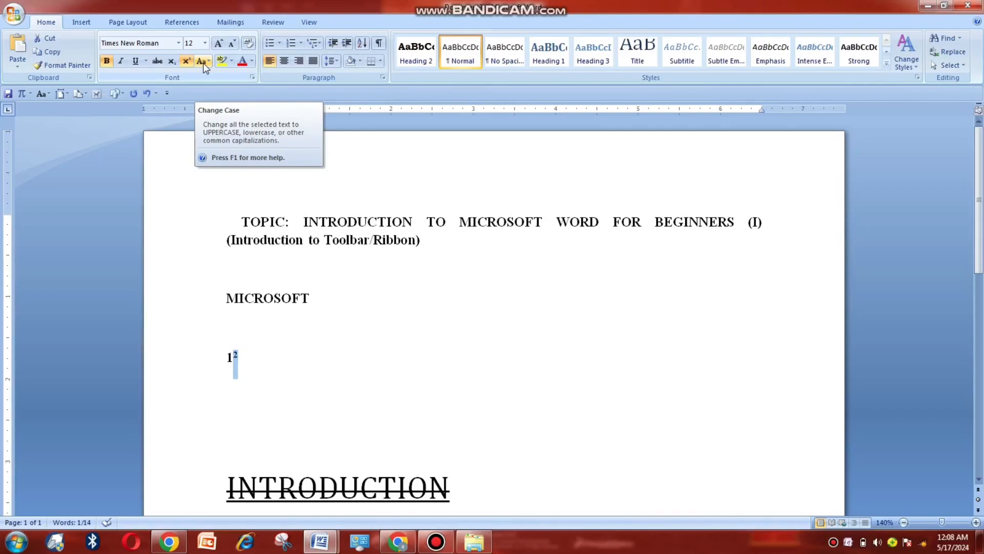
Step: Review the Change Case options for the MICROSOFT line and convert it to Sentence case
{"action": "left_click_drag", "start_coordinate": [228, 218], "coordinate": [252, 350]}
{"action": "left_click", "coordinate": [252, 355]}
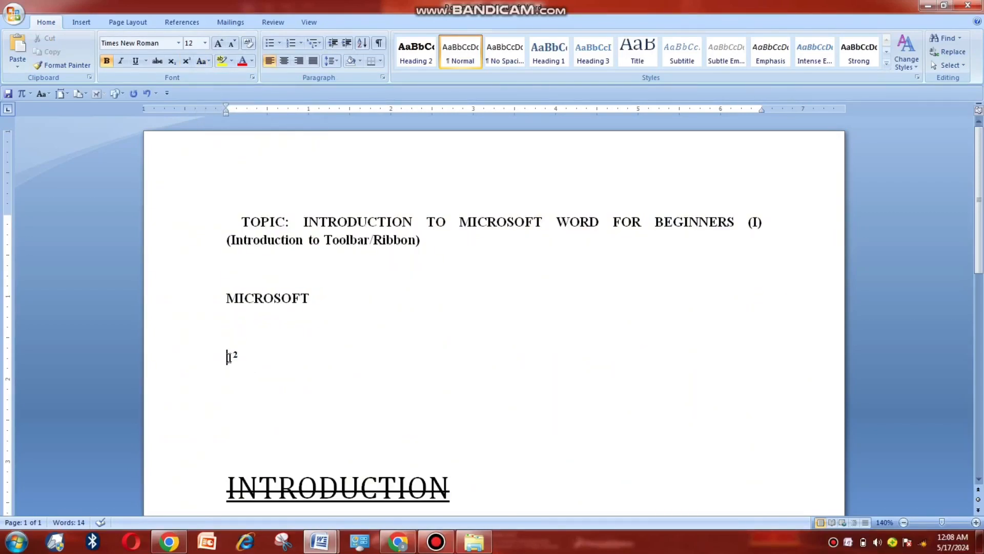
{"action": "left_click", "coordinate": [214, 297]}
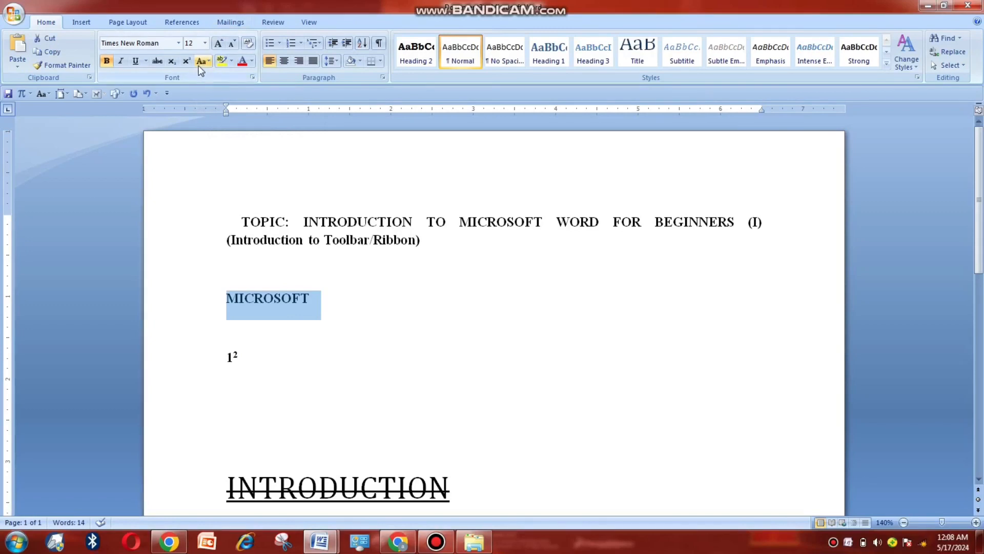
{"action": "left_click", "coordinate": [200, 65]}
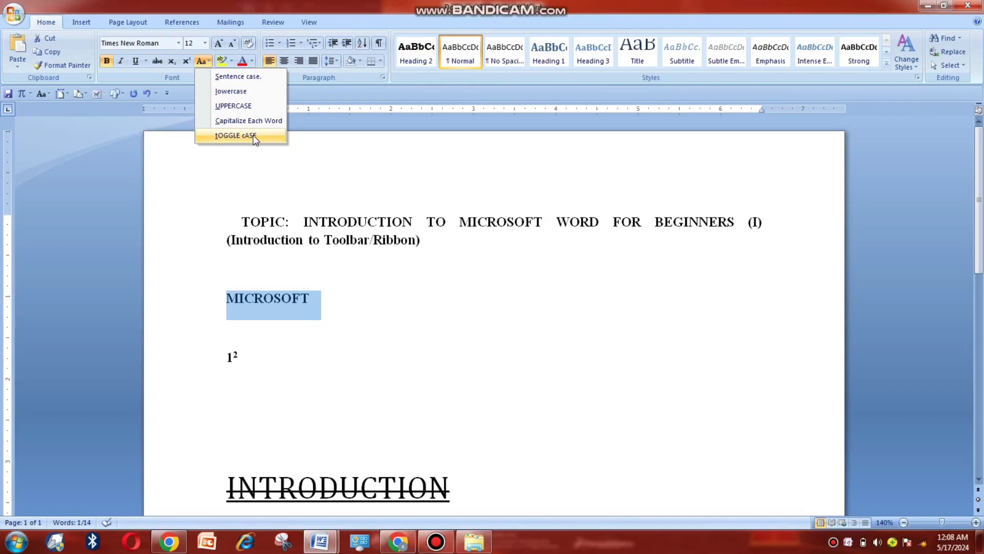
{"action": "left_click", "coordinate": [276, 328]}
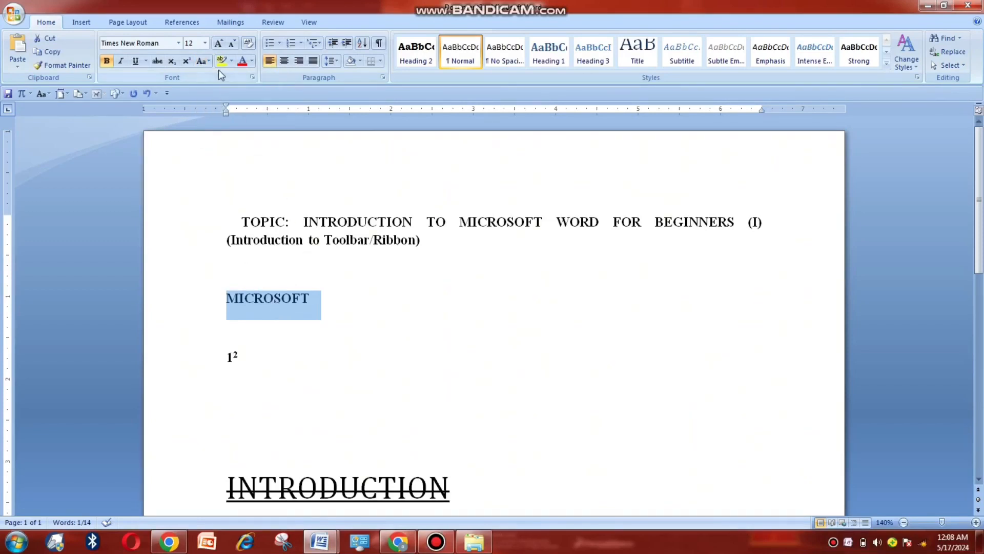
{"action": "left_click", "coordinate": [203, 62]}
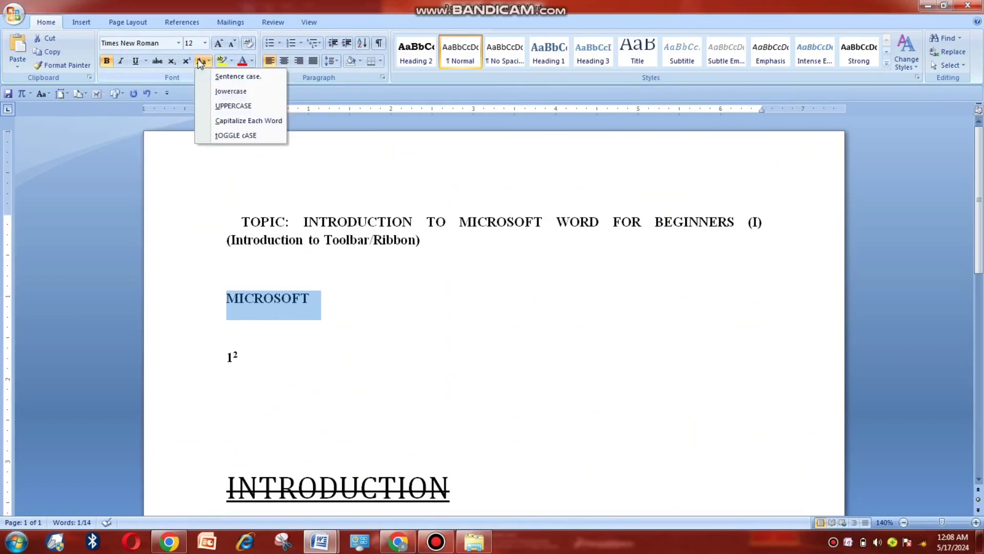
{"action": "left_click", "coordinate": [226, 77]}
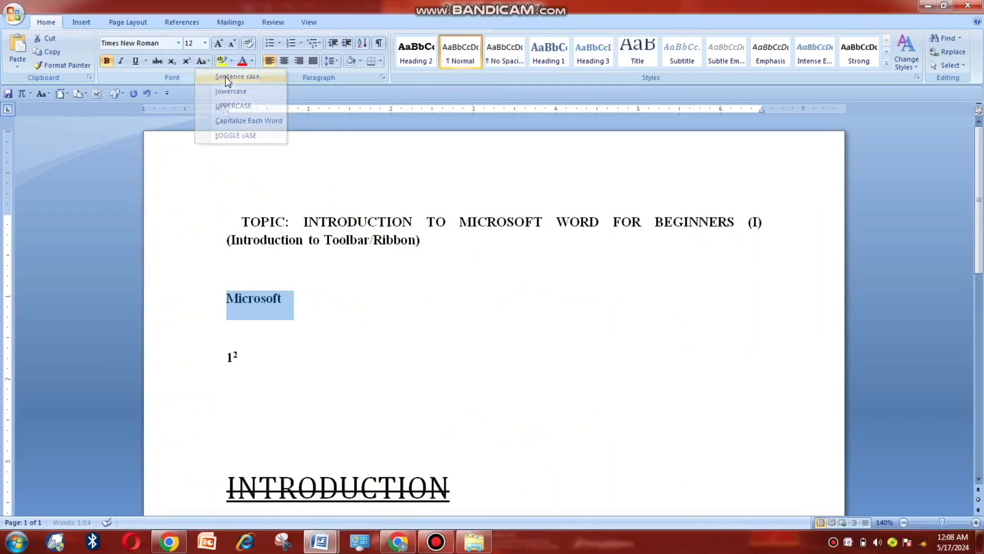
{"action": "left_click", "coordinate": [279, 328]}
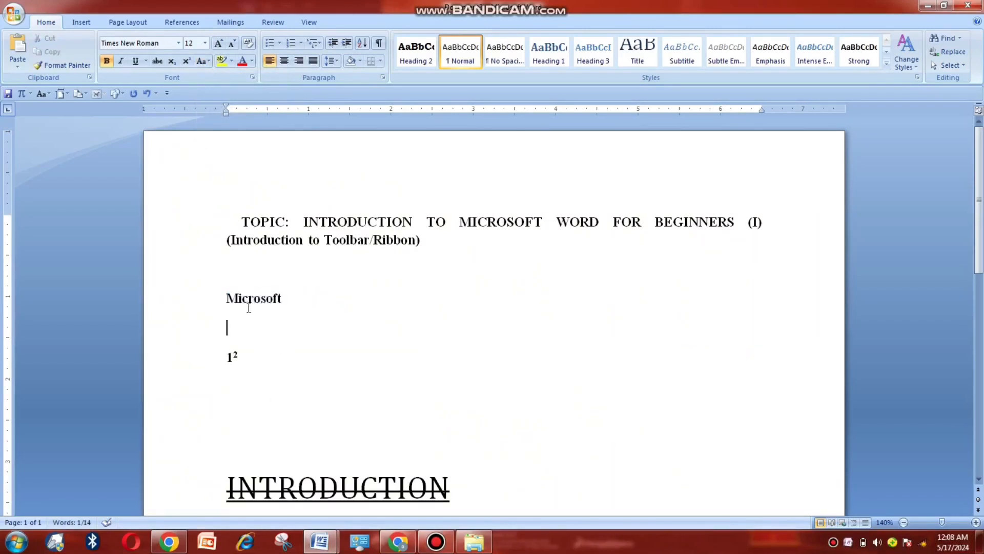
Step: Reselect the Microsoft line below the topic heading and change its case to lowercase
{"action": "left_click", "coordinate": [287, 298]}
{"action": "left_click_drag", "start_coordinate": [238, 298], "coordinate": [227, 297]}
{"action": "left_click", "coordinate": [268, 298]}
{"action": "left_click", "coordinate": [202, 298]}
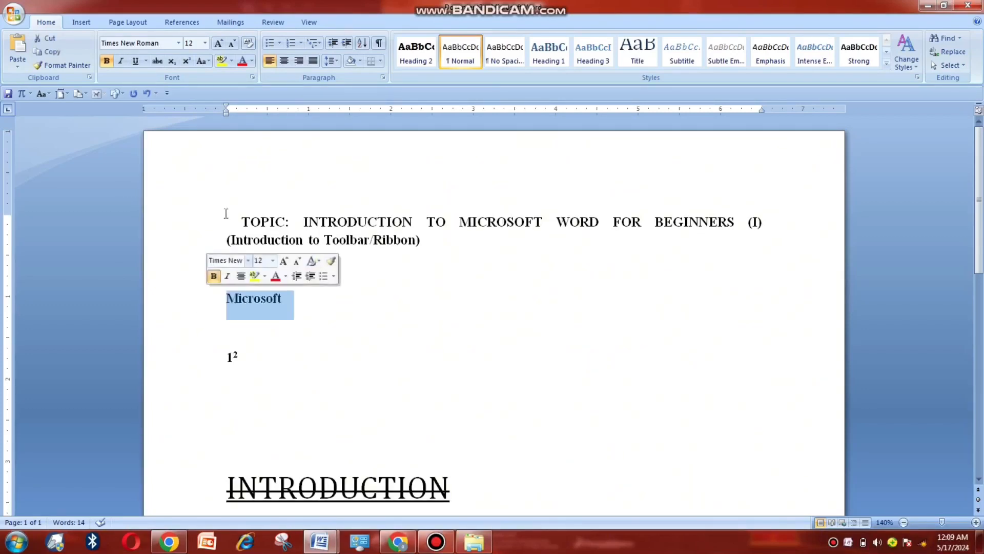
{"action": "left_click", "coordinate": [208, 60]}
{"action": "left_click", "coordinate": [220, 92]}
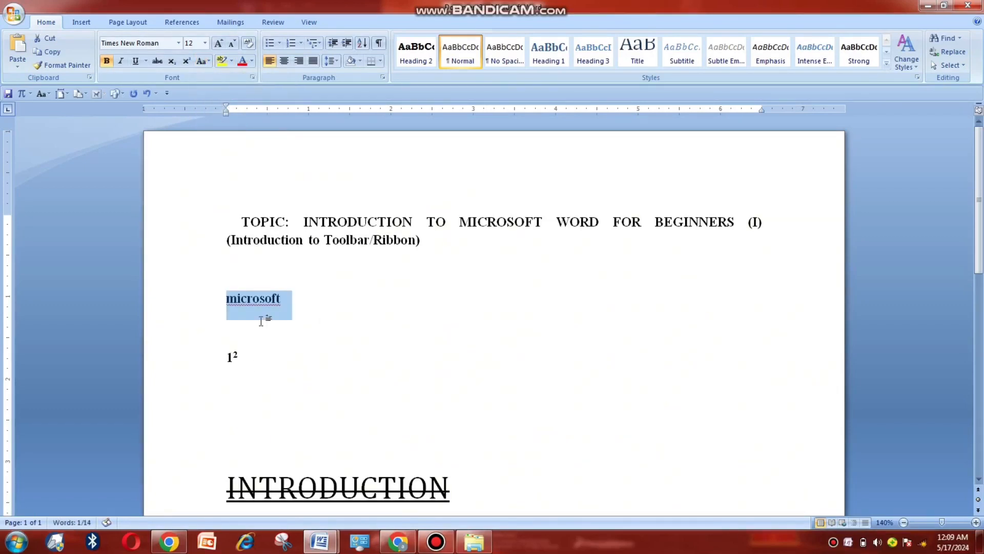
{"action": "left_click", "coordinate": [252, 300]}
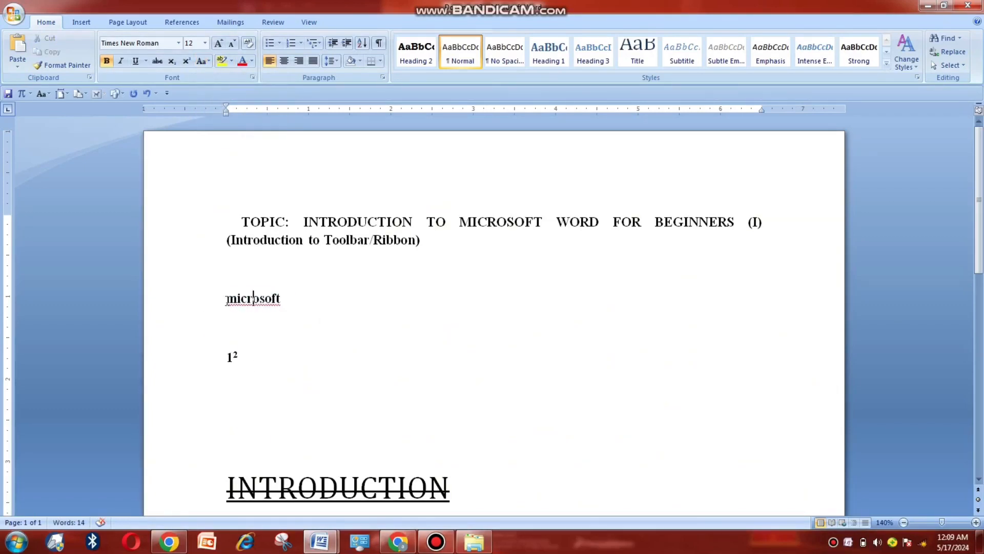
Step: Select the microsoft line below the topic heading and change its case to UPPERCASE
{"action": "left_click", "coordinate": [189, 298]}
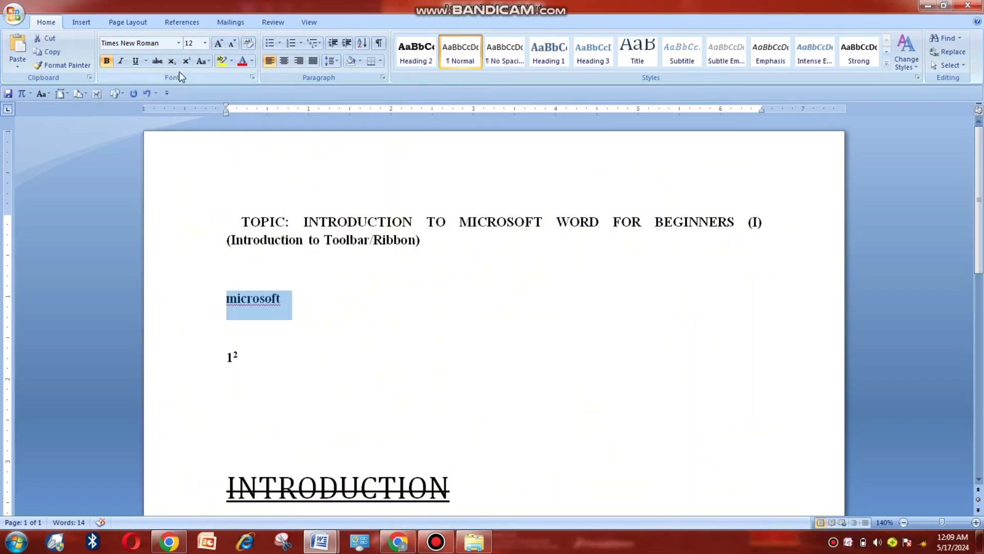
{"action": "left_click", "coordinate": [208, 60]}
{"action": "left_click", "coordinate": [232, 106]}
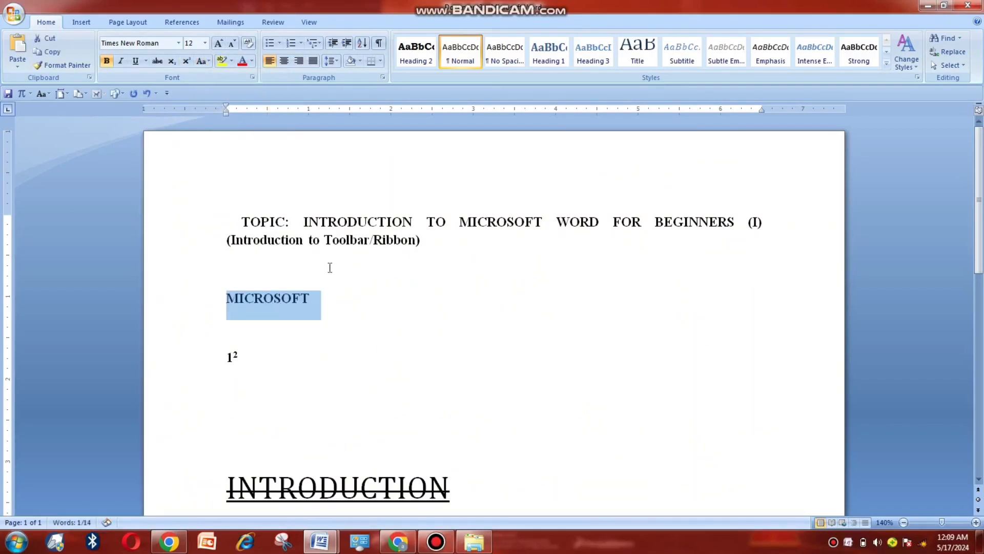
{"action": "left_click", "coordinate": [295, 332]}
Step: Reselect the MICROSOFT line and change its case to Capitalize Each Word
{"action": "left_click", "coordinate": [212, 307]}
{"action": "left_click", "coordinate": [264, 300]}
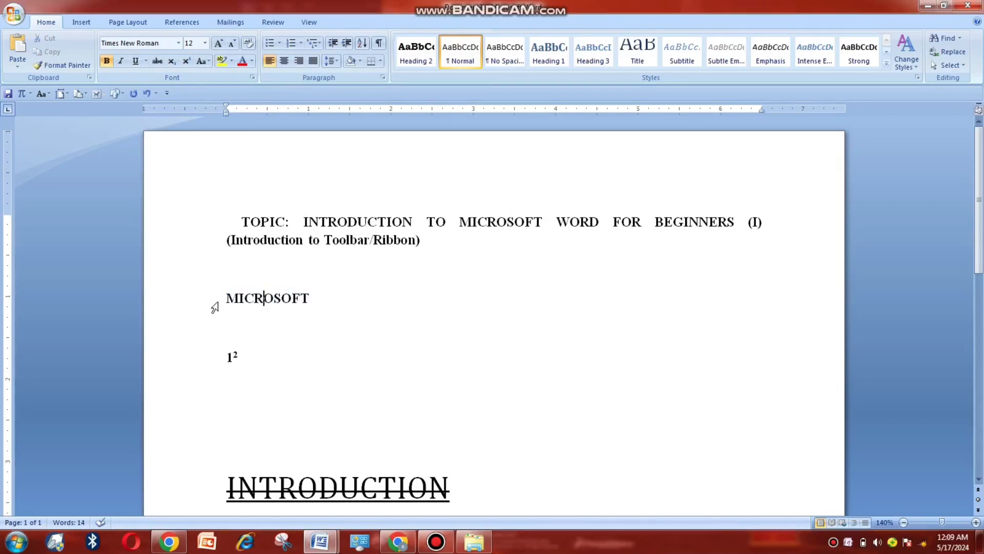
{"action": "left_click", "coordinate": [215, 307]}
{"action": "left_click", "coordinate": [199, 60]}
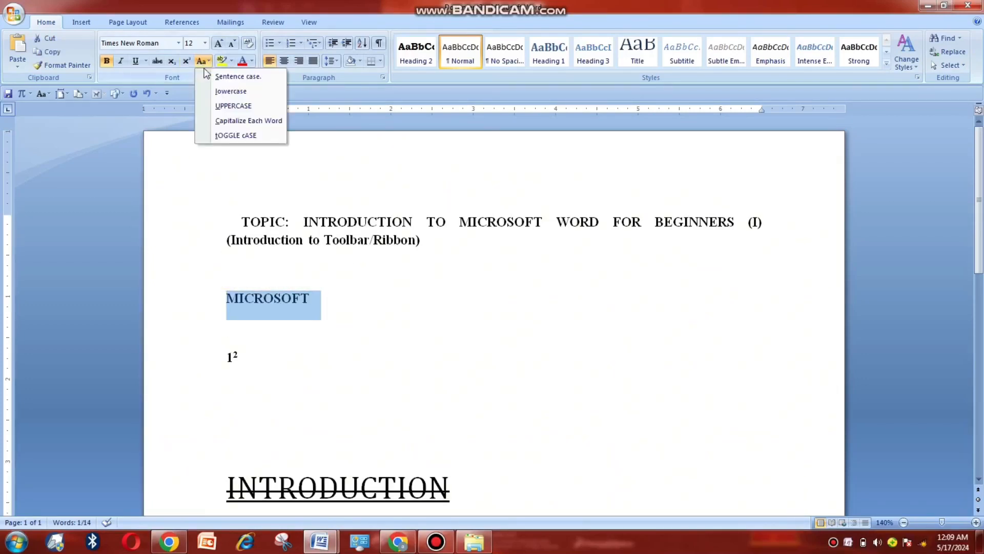
{"action": "left_click", "coordinate": [241, 121]}
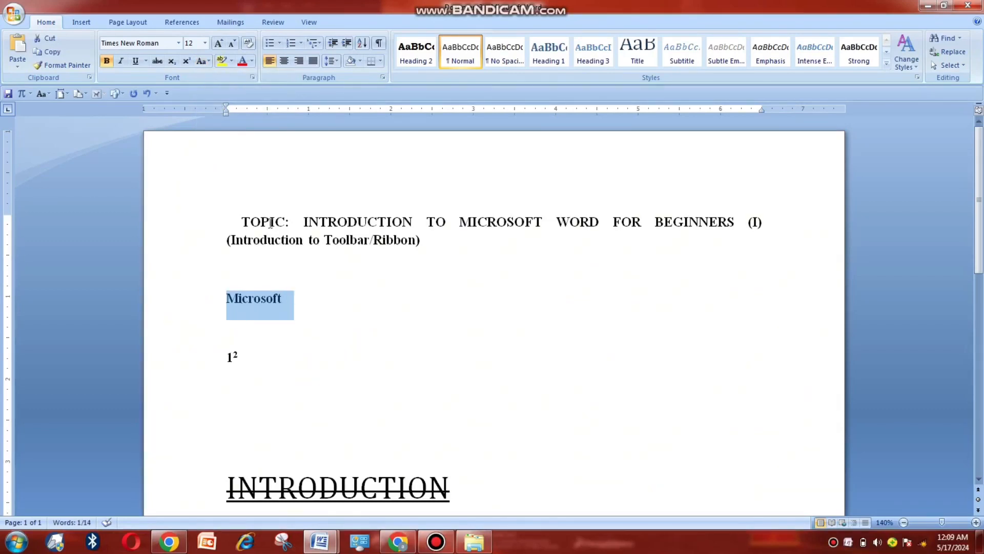
Step: Select the first line of the topic heading and change its case to Capitalize Each Word
{"action": "left_click", "coordinate": [226, 223]}
{"action": "left_click", "coordinate": [211, 226]}
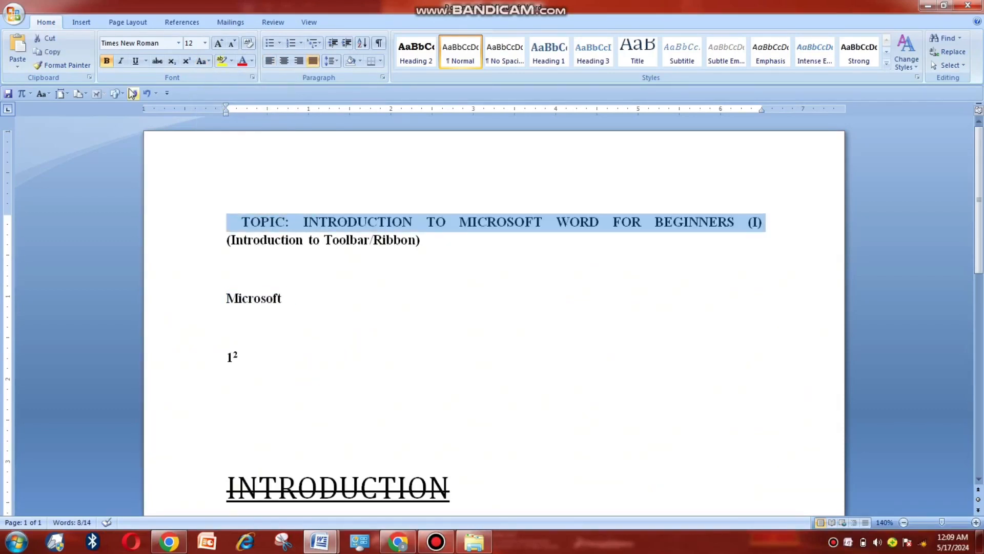
{"action": "left_click", "coordinate": [200, 61]}
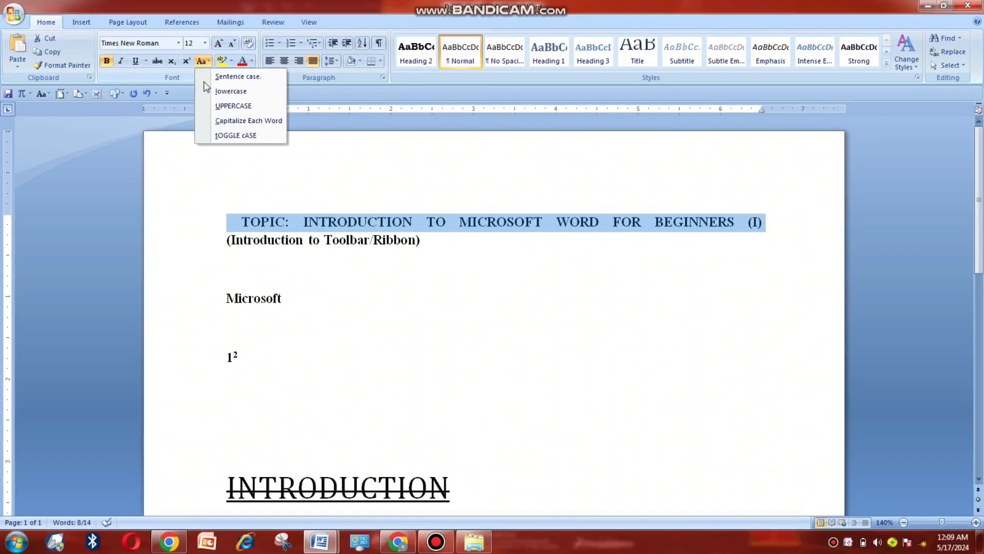
{"action": "left_click", "coordinate": [227, 121]}
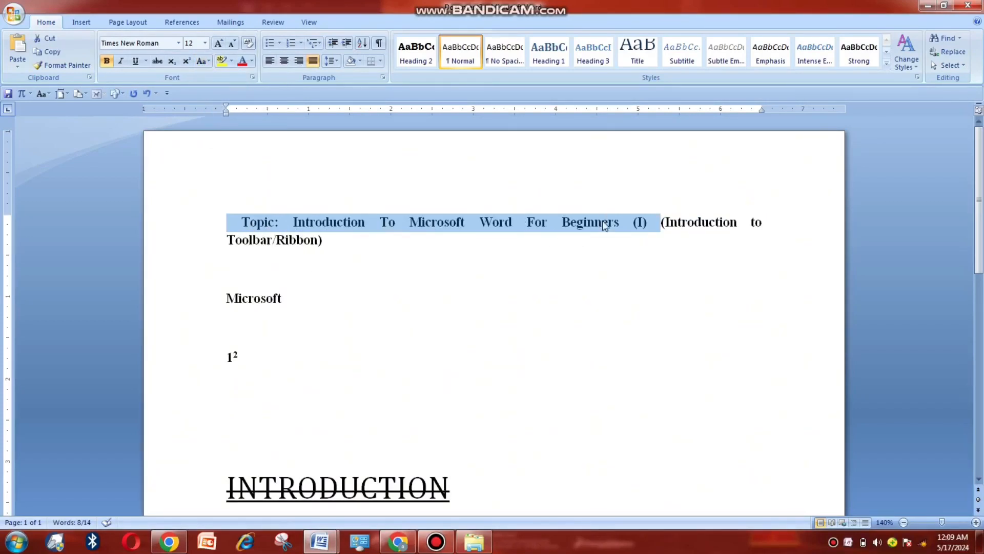
{"action": "left_click", "coordinate": [299, 276]}
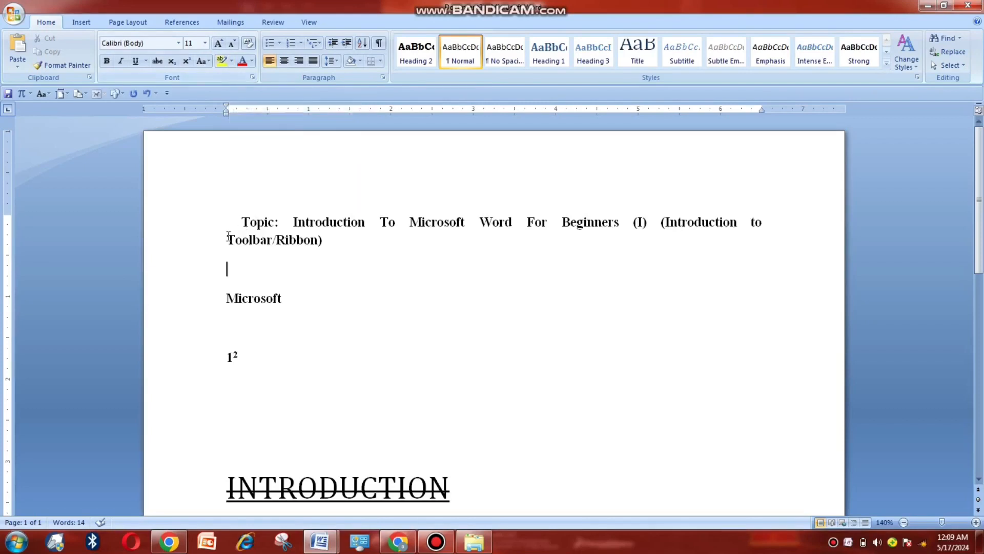
Step: Select both lines of the topic heading and preview text highlight colours on them without applying one
{"action": "left_click", "coordinate": [164, 229]}
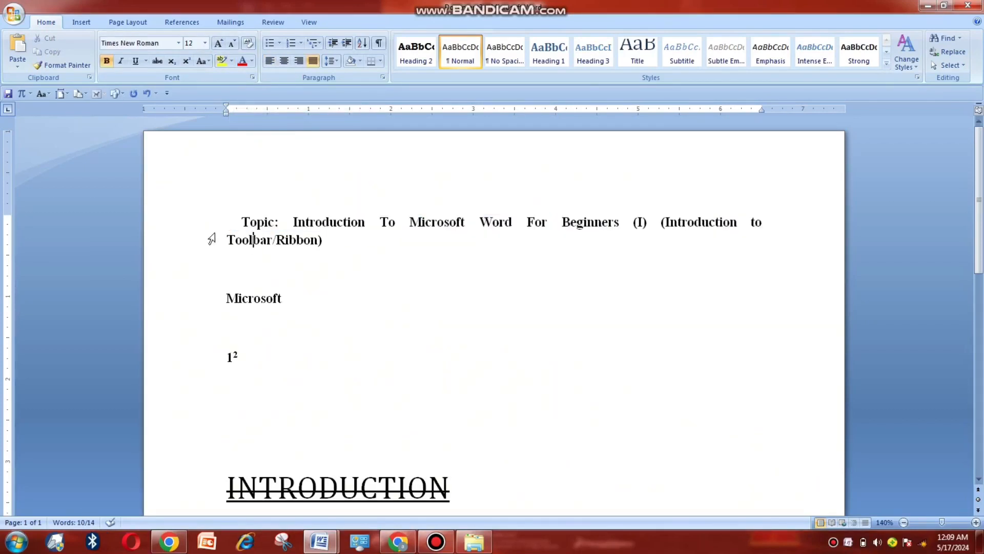
{"action": "left_click_drag", "start_coordinate": [168, 224], "coordinate": [173, 243]}
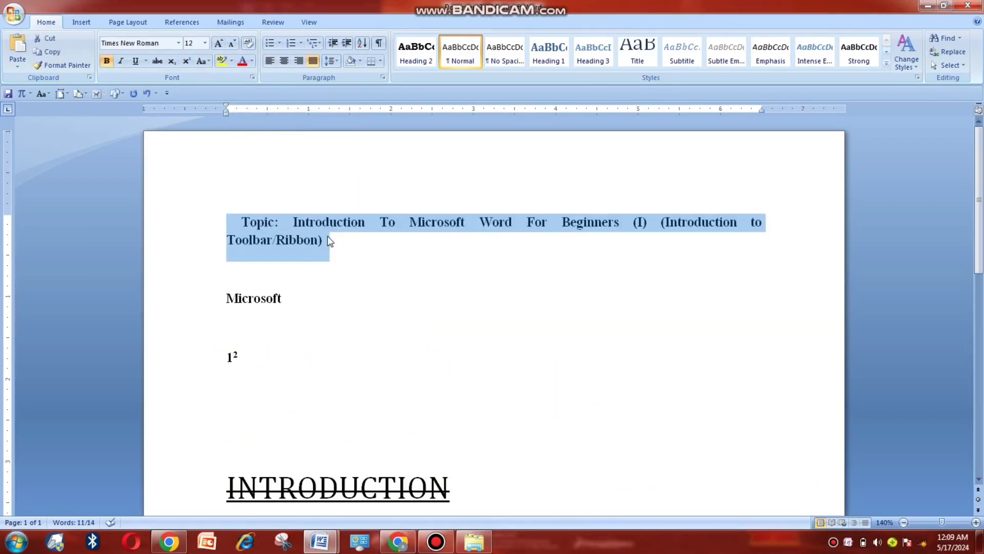
{"action": "left_click", "coordinate": [231, 61]}
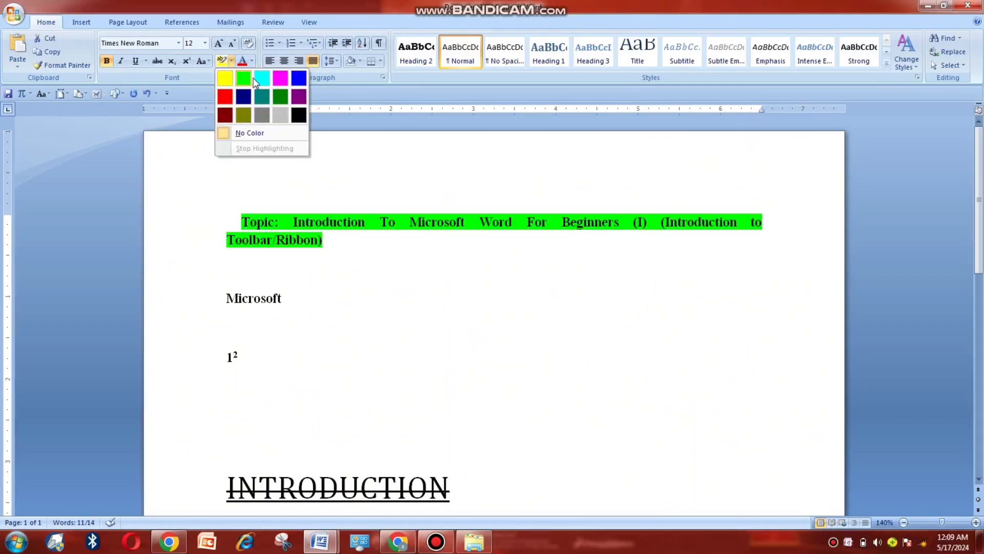
{"action": "left_click", "coordinate": [365, 198]}
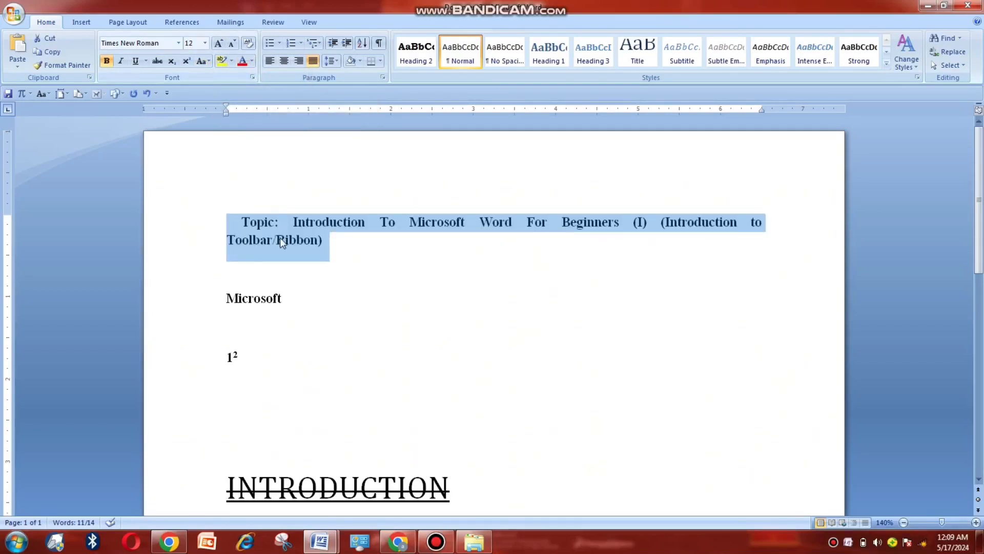
Step: Reselect the topic heading text and preview font colours on it without applying one
{"action": "left_click_drag", "start_coordinate": [242, 221], "coordinate": [323, 239]}
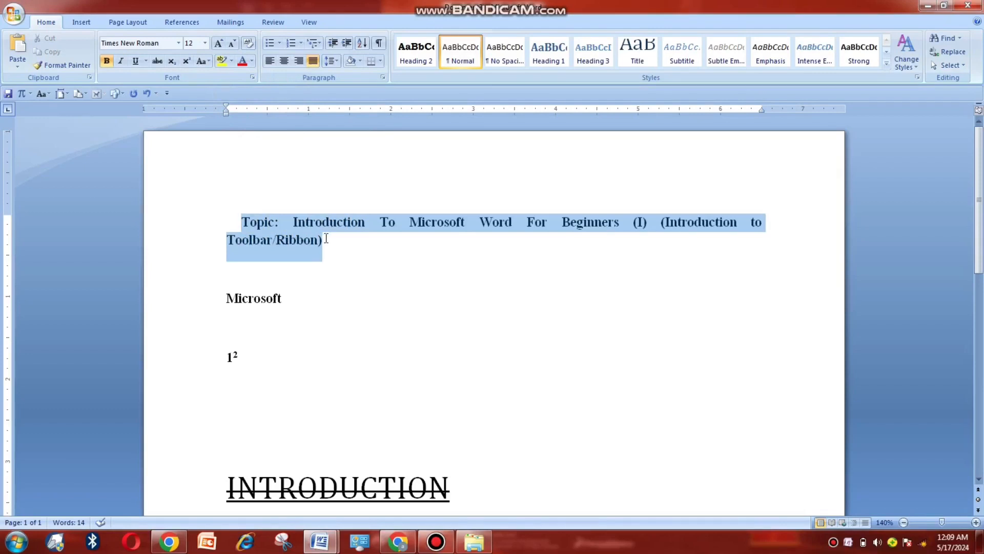
{"action": "left_click", "coordinate": [253, 61]}
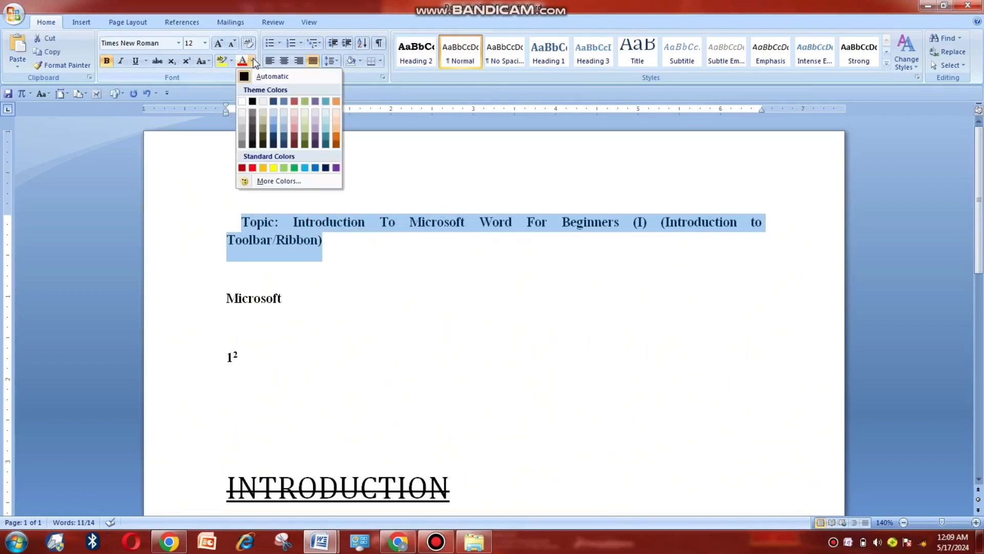
{"action": "left_click", "coordinate": [237, 79]}
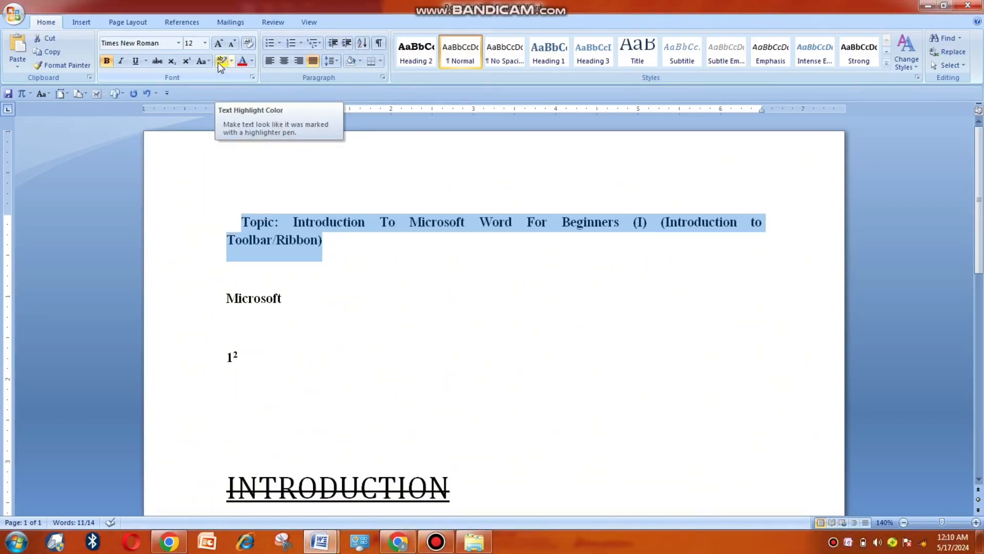
{"action": "left_click", "coordinate": [250, 60]}
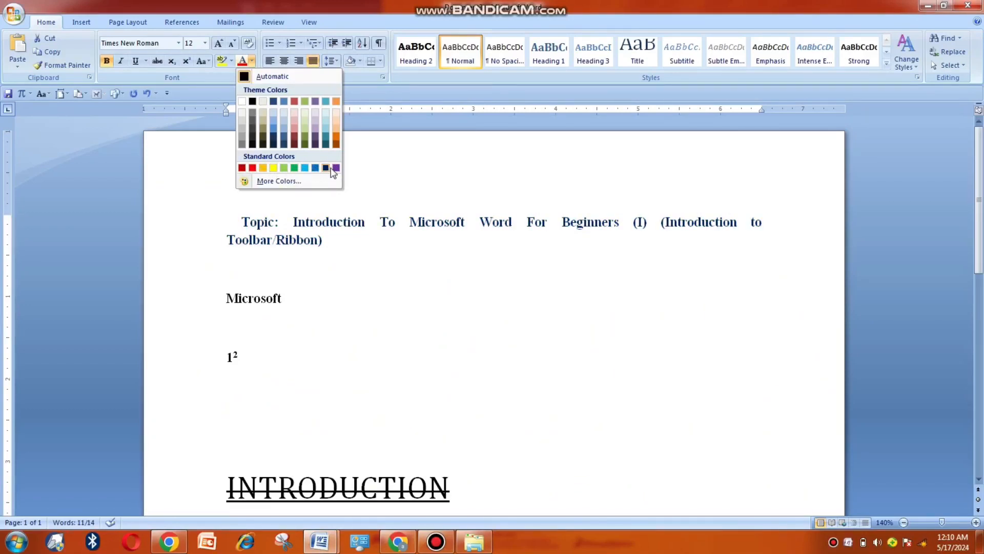
{"action": "left_click", "coordinate": [332, 255]}
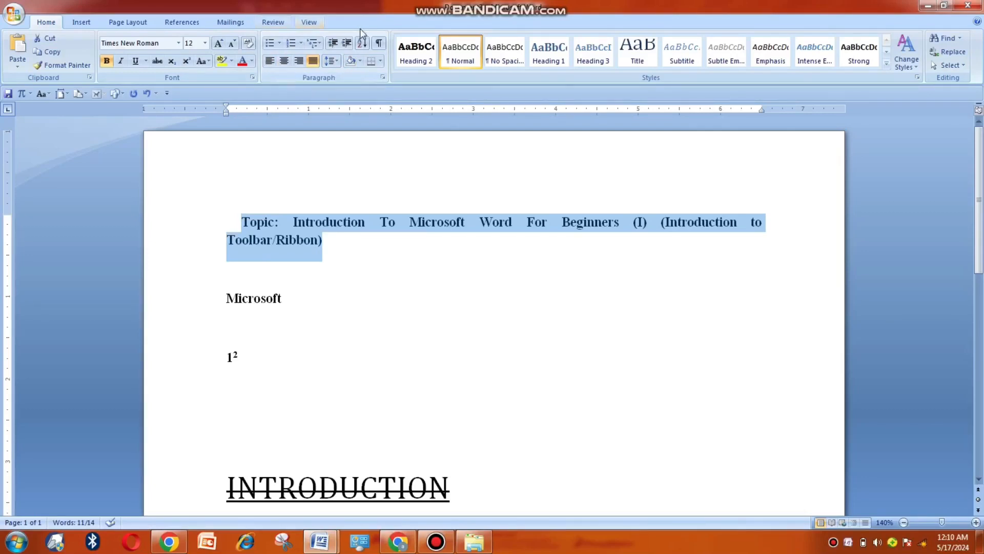
Step: Review the Paragraph Formatting Tools notes in the my lesson note document and return to Document3
{"action": "left_click", "coordinate": [320, 541]}
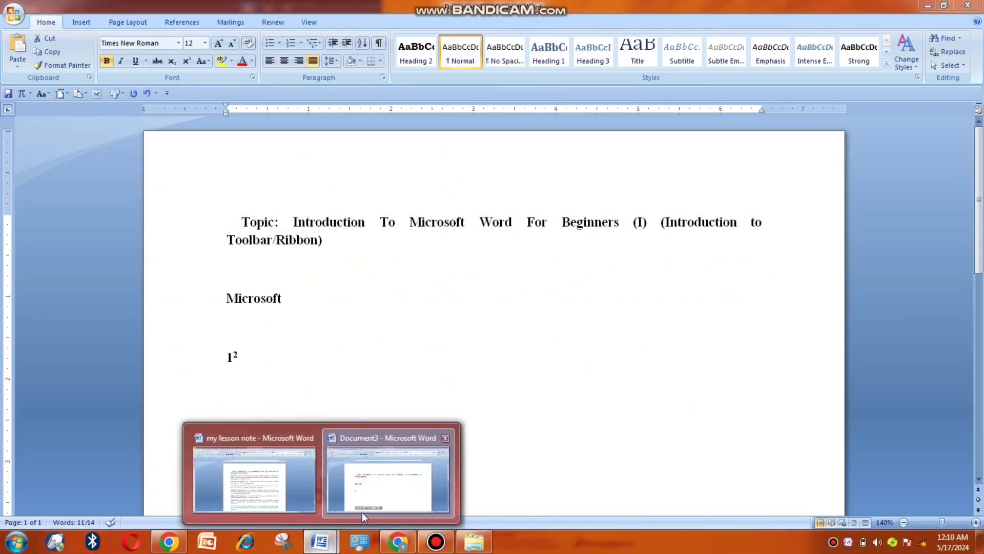
{"action": "left_click", "coordinate": [279, 485]}
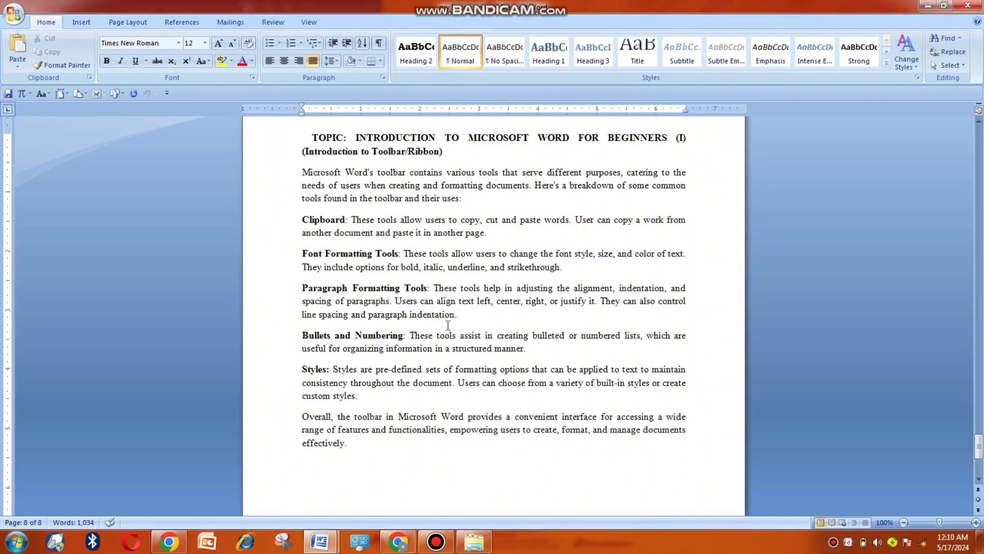
{"action": "mouse_move", "coordinate": [320, 542]}
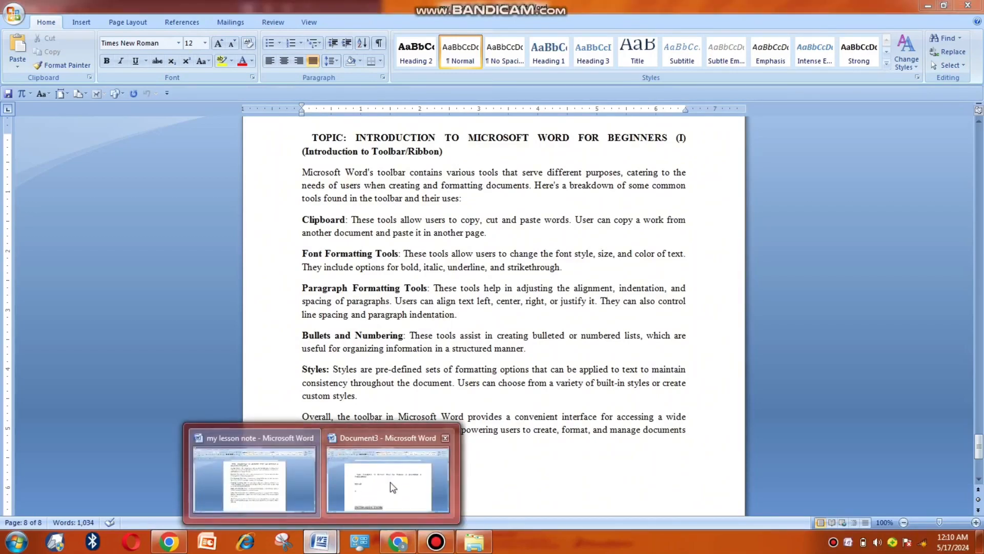
{"action": "left_click", "coordinate": [395, 487]}
Step: Delete the leading space before Topic at the start of the heading
{"action": "left_click", "coordinate": [270, 272]}
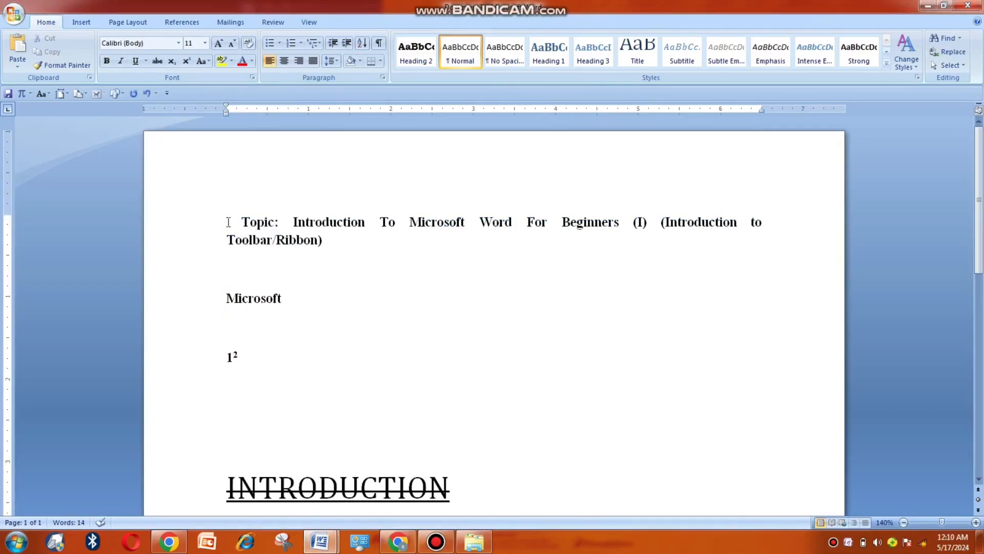
{"action": "left_click", "coordinate": [194, 223]}
{"action": "left_click", "coordinate": [237, 229]}
{"action": "left_click_drag", "start_coordinate": [239, 224], "coordinate": [200, 222]}
{"action": "key", "text": "Delete"}
{"action": "right_click", "coordinate": [201, 220]}
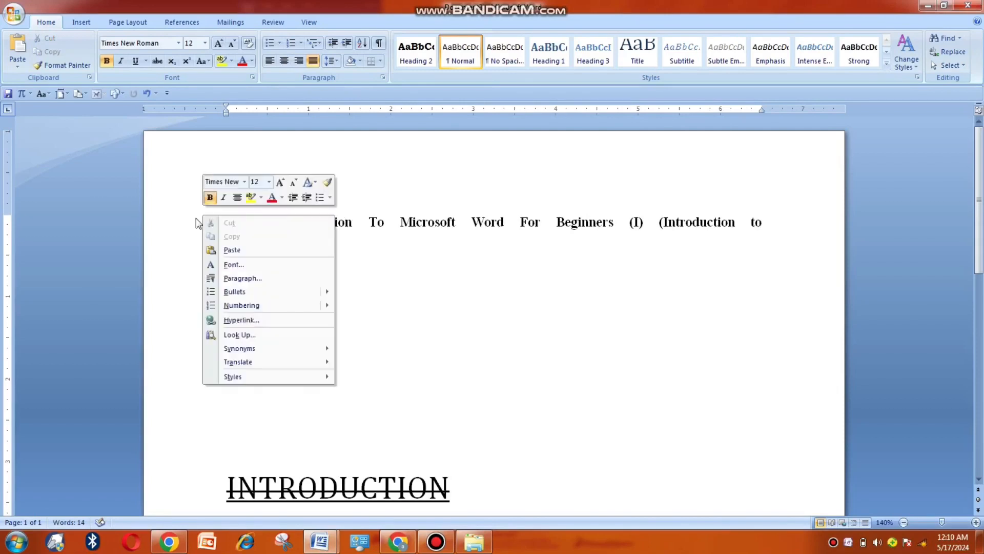
{"action": "left_click", "coordinate": [301, 229]}
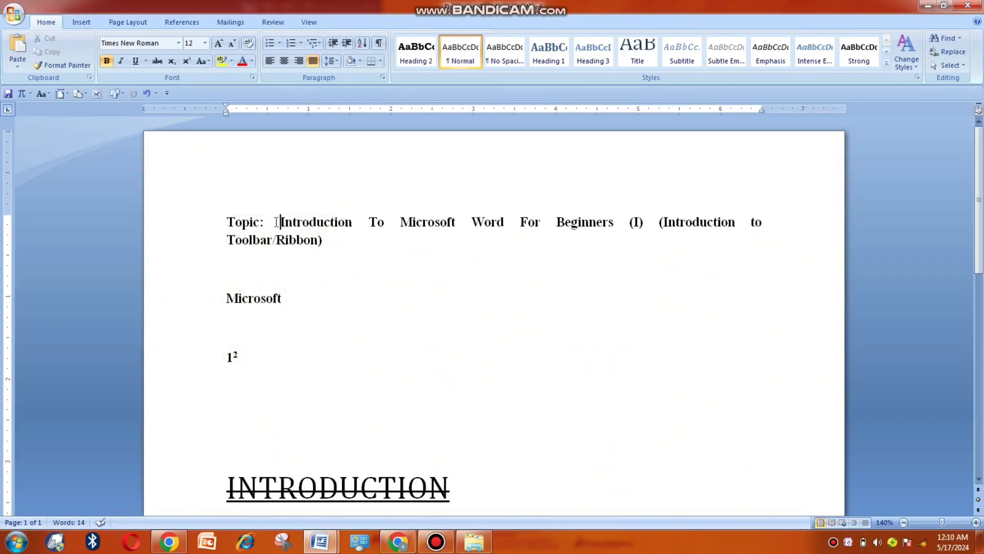
Step: Try to delete the space before Introduction in the topic heading and undo the deletion
{"action": "left_click", "coordinate": [276, 222]}
{"action": "key", "text": "BackSpace"}
{"action": "key", "text": "ctrl+z"}
Step: Select both lines of the topic heading and apply left, centre, right and justified alignment in turn
{"action": "left_click_drag", "start_coordinate": [198, 228], "coordinate": [199, 241]}
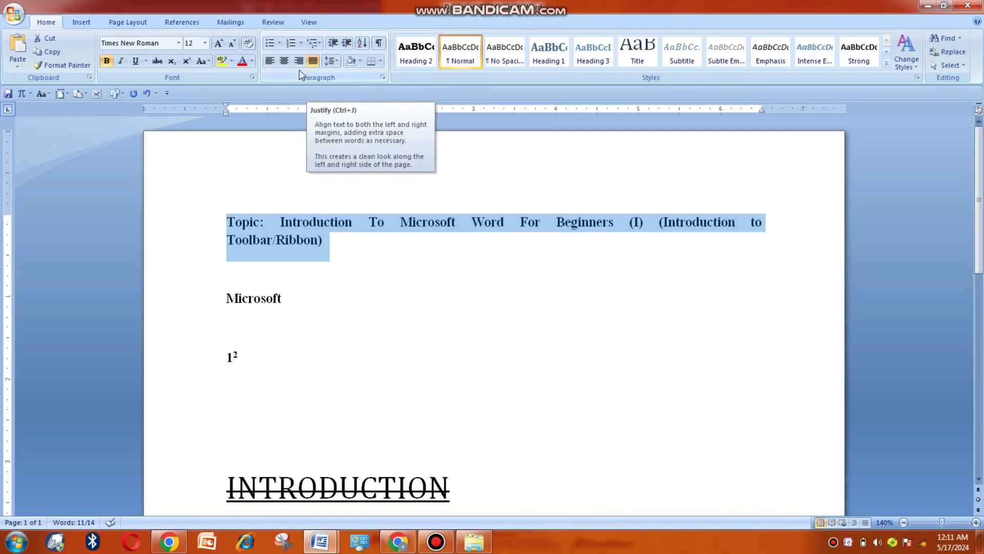
{"action": "left_click", "coordinate": [270, 62]}
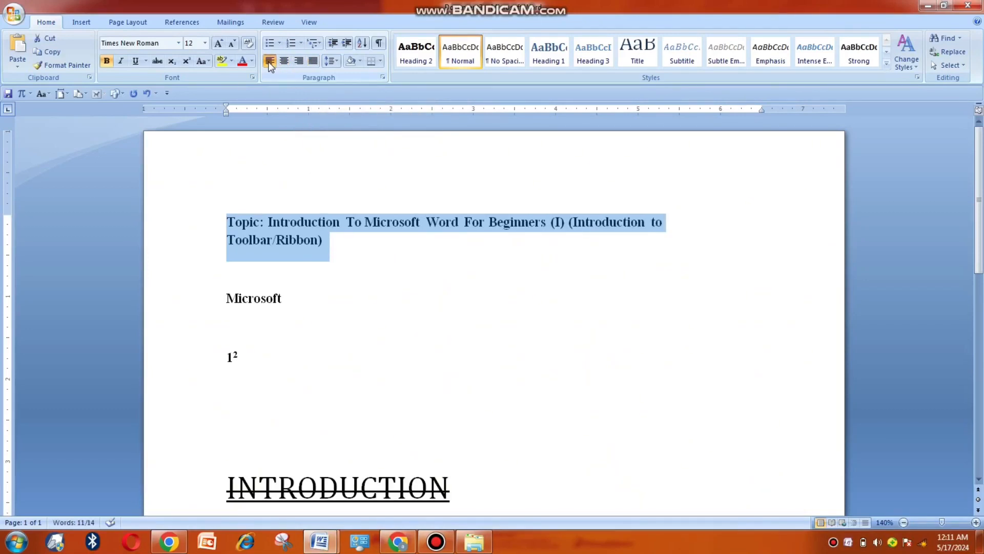
{"action": "left_click", "coordinate": [283, 61]}
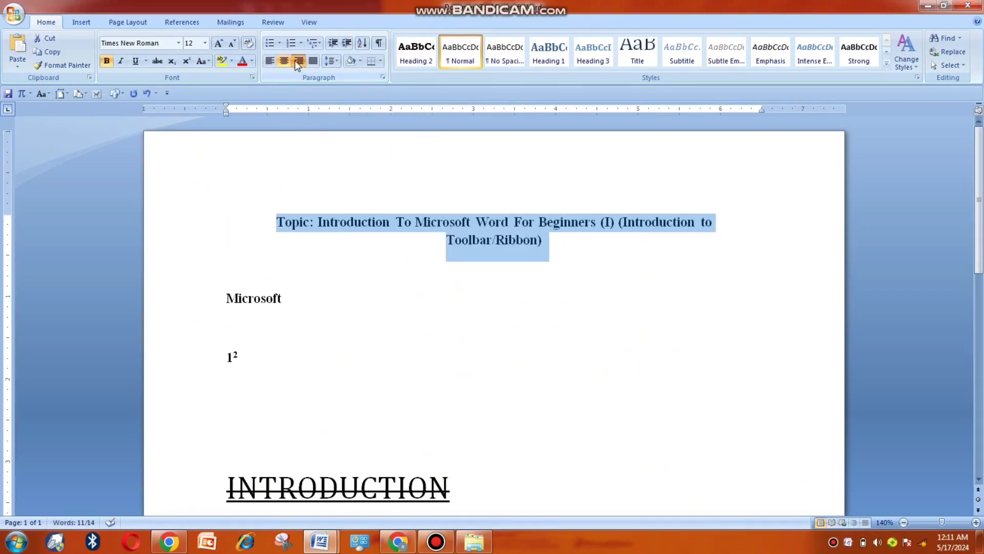
{"action": "left_click", "coordinate": [296, 61]}
{"action": "left_click", "coordinate": [312, 63]}
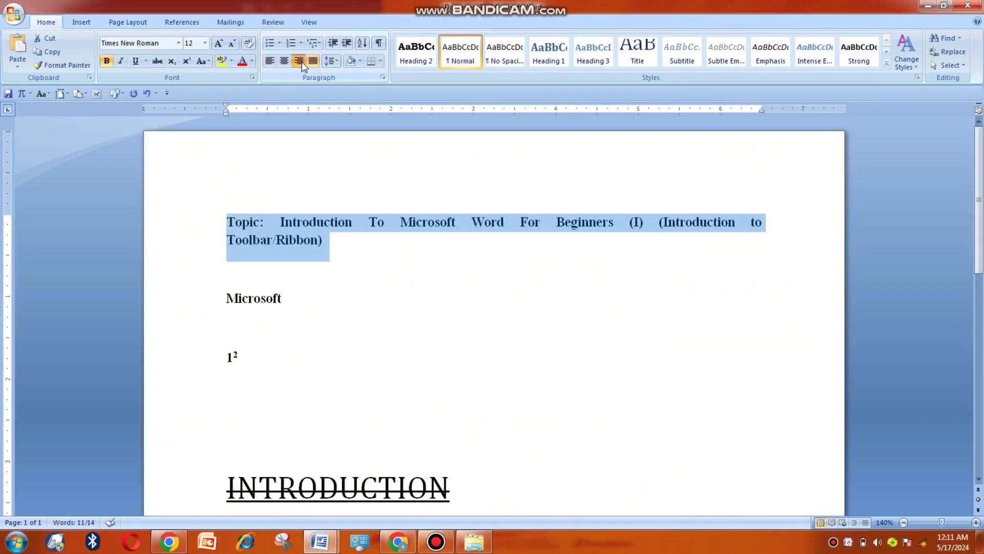
Step: Switch the topic heading's alignment to right, centre and finally left
{"action": "left_click", "coordinate": [302, 61]}
{"action": "left_click", "coordinate": [284, 62]}
{"action": "left_click", "coordinate": [269, 61]}
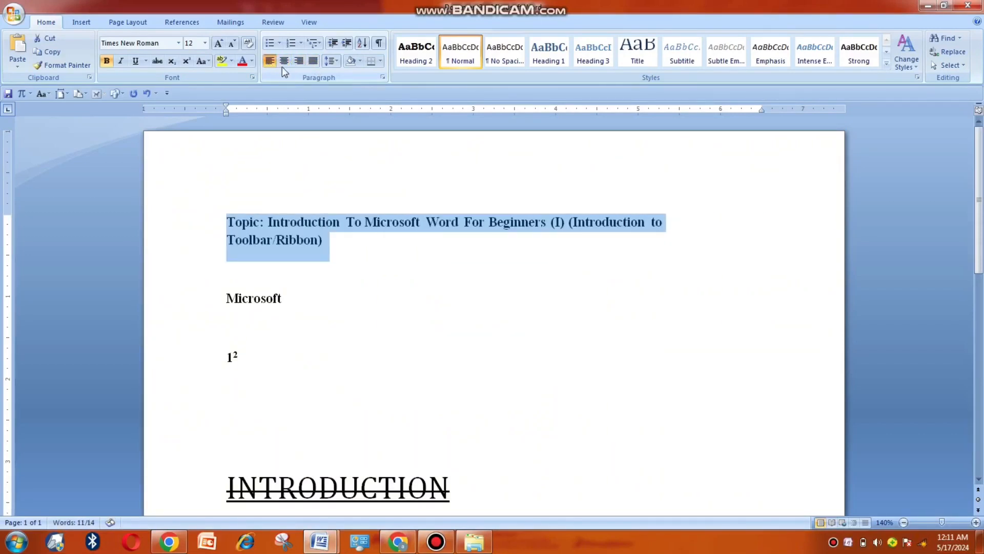
Step: Cycle the topic heading through centre, right, justified and right alignment again, finishing with it centred
{"action": "left_click", "coordinate": [285, 62]}
{"action": "left_click", "coordinate": [299, 62]}
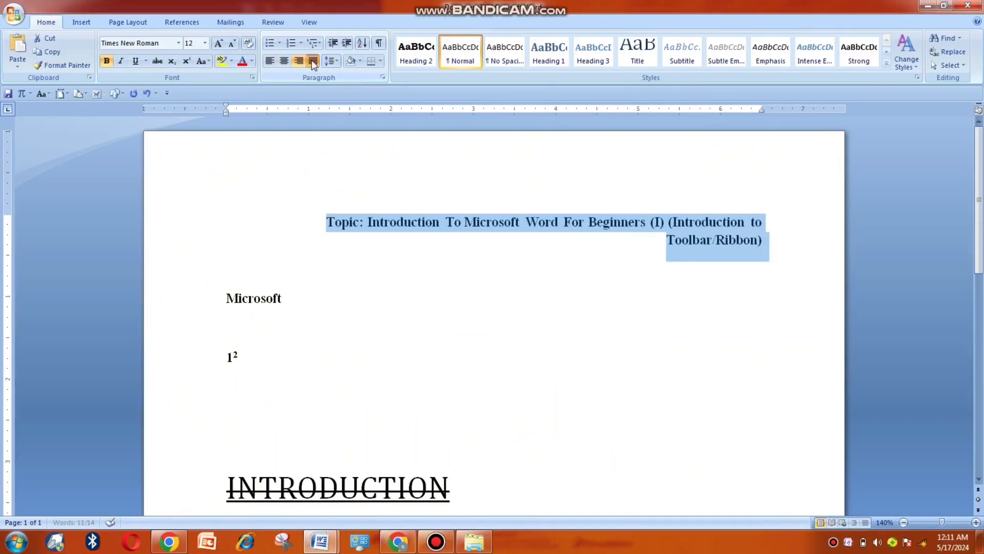
{"action": "left_click", "coordinate": [313, 62]}
{"action": "left_click", "coordinate": [299, 62]}
{"action": "left_click", "coordinate": [285, 61]}
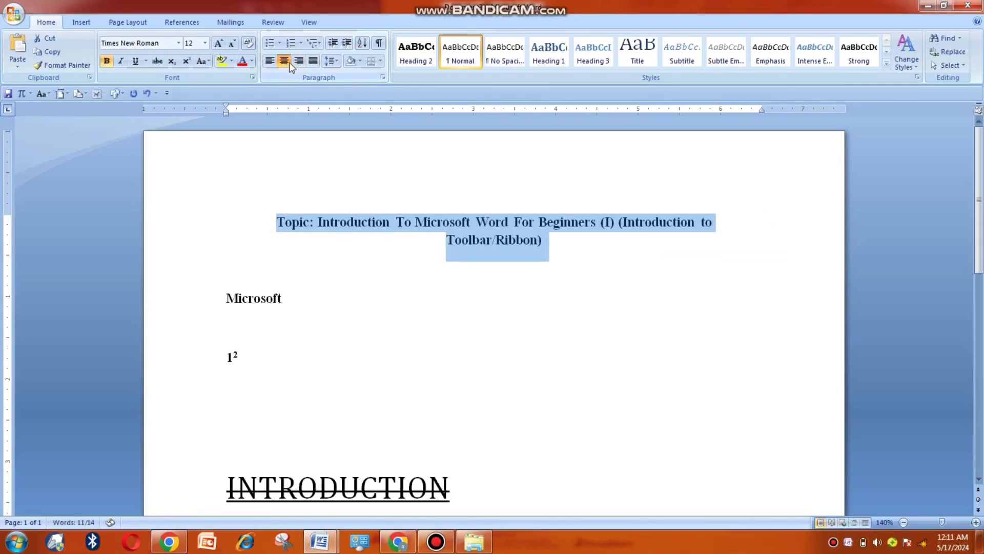